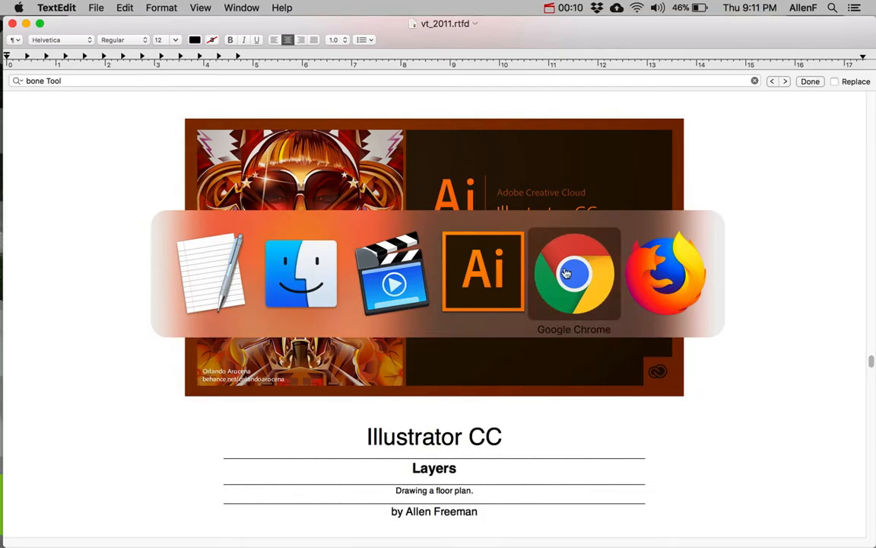
Review the floor-plan example in Chrome, then return to Illustrator's blank Untitled-2 document
{"action": "left_click", "coordinate": [566, 271]}
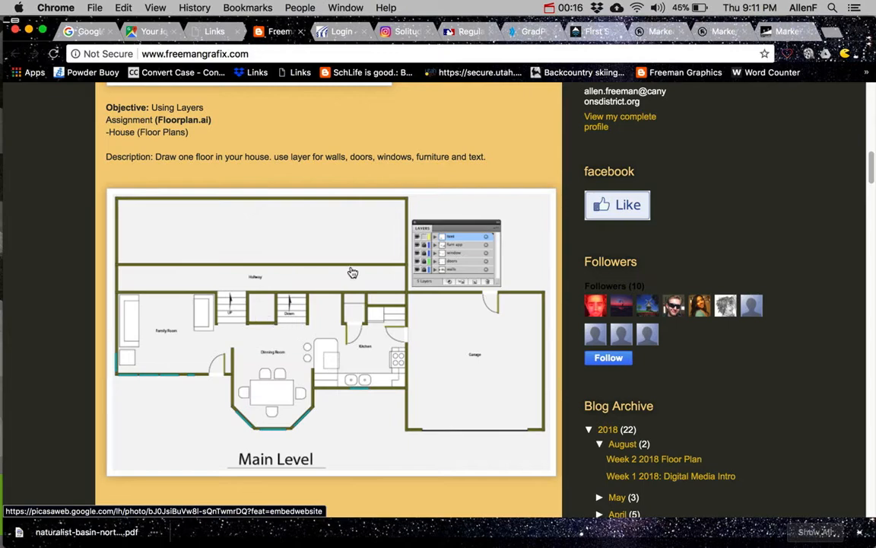
{"action": "key", "text": "super+Tab"}
{"action": "left_click", "coordinate": [555, 275]}
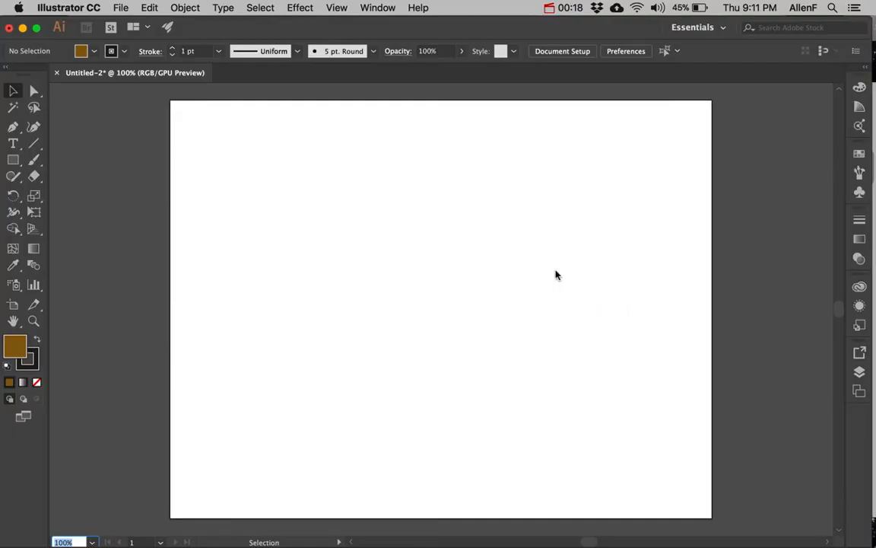
Create a new 11 × 8.5 inch landscape document, Untitled-3, measured in inches
{"action": "left_click", "coordinate": [124, 9]}
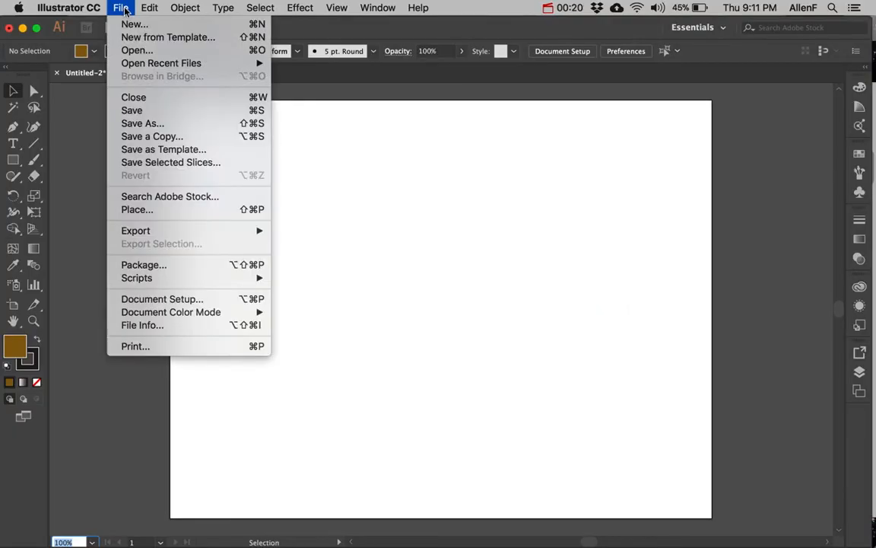
{"action": "left_click", "coordinate": [133, 25]}
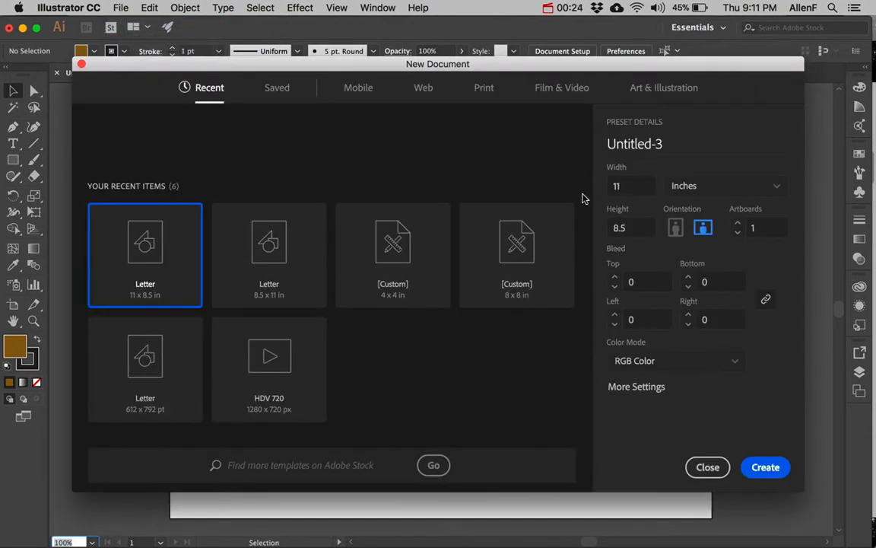
{"action": "left_click", "coordinate": [625, 186]}
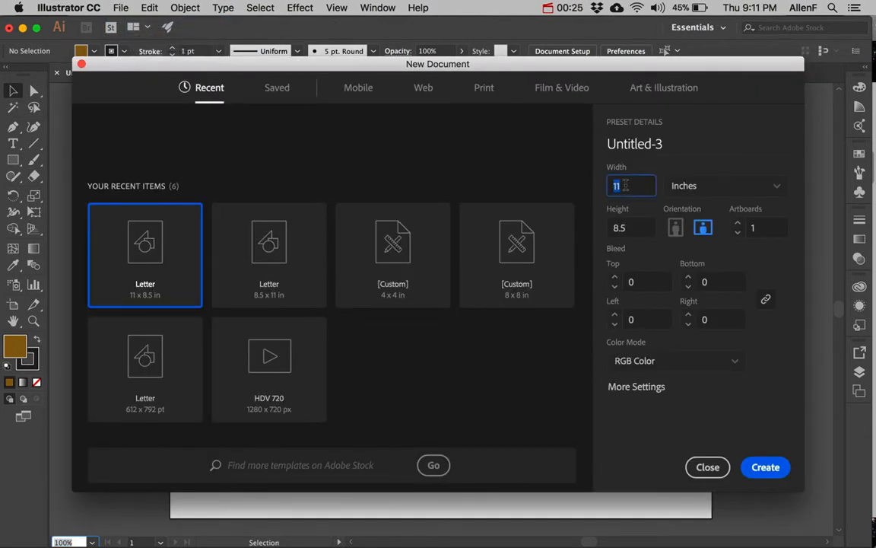
{"action": "left_click", "coordinate": [692, 189]}
{"action": "left_click", "coordinate": [693, 257]}
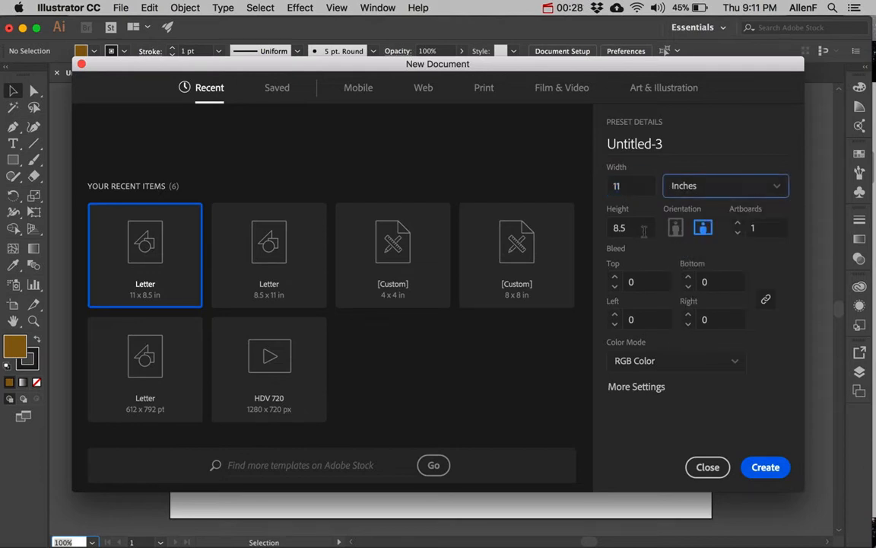
{"action": "left_click", "coordinate": [621, 228]}
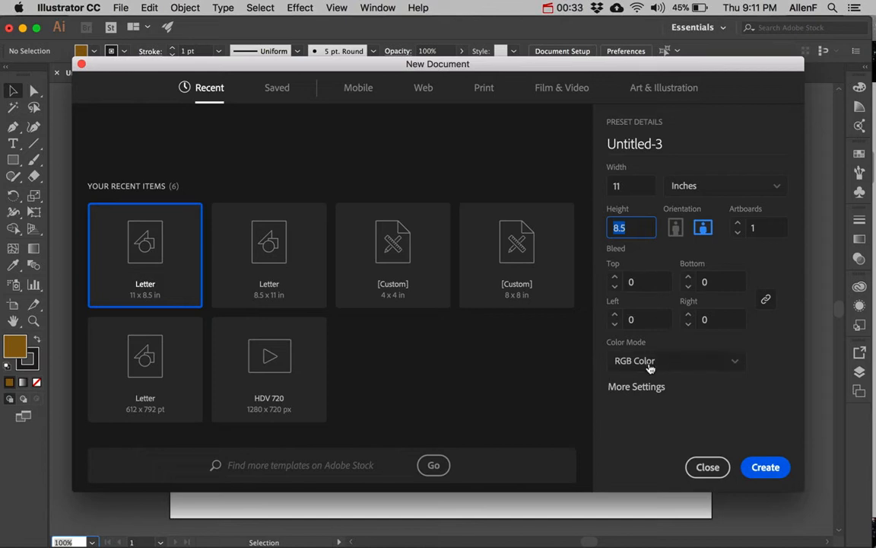
{"action": "left_click", "coordinate": [765, 468]}
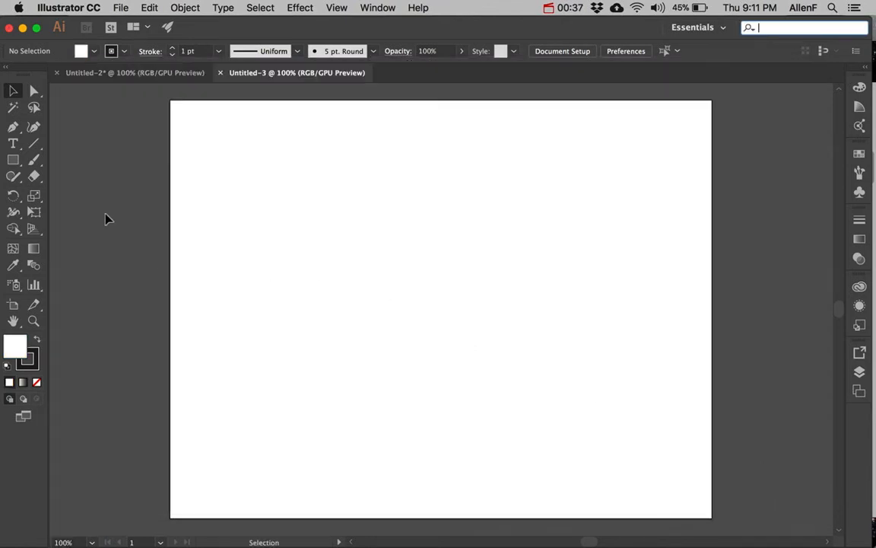
{"action": "left_click", "coordinate": [12, 160]}
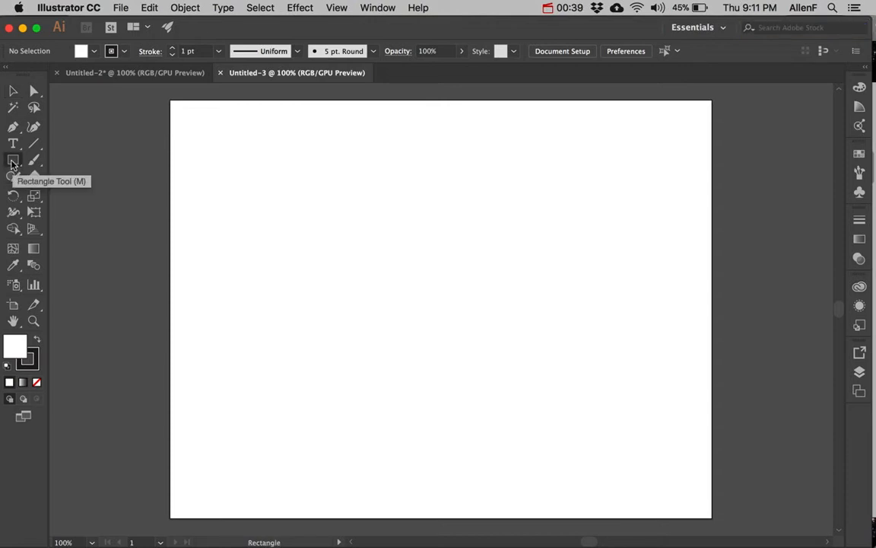
Choose the plain Rectangle tool and set the fill colour to dark olive 727209
{"action": "left_click", "coordinate": [12, 162]}
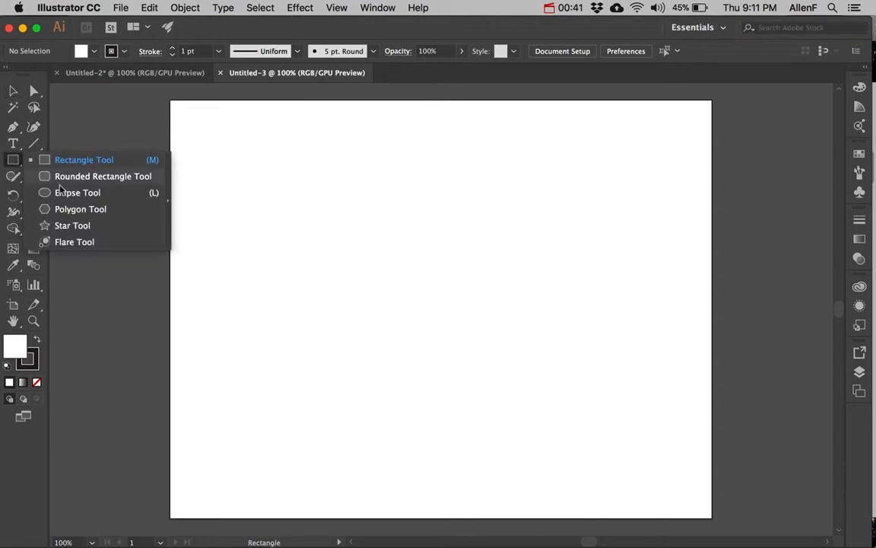
{"action": "left_click", "coordinate": [59, 159]}
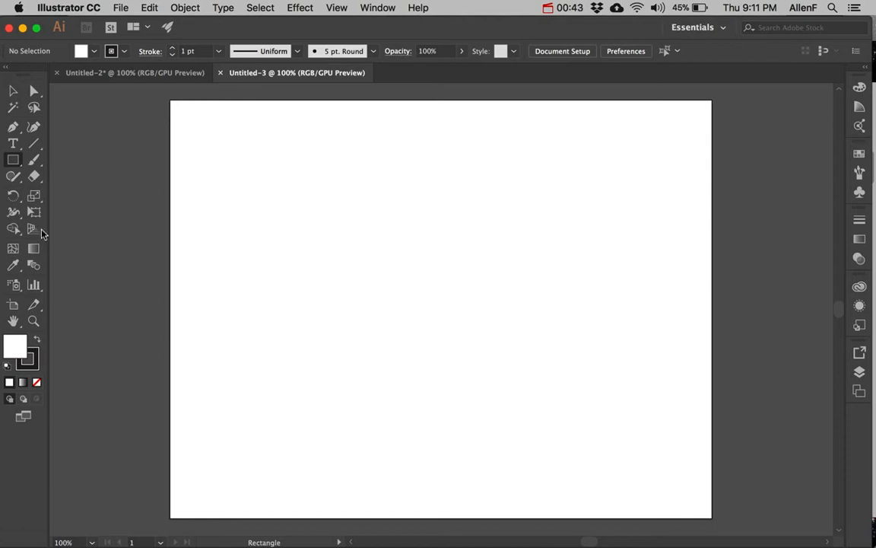
{"action": "double_click", "coordinate": [13, 349]}
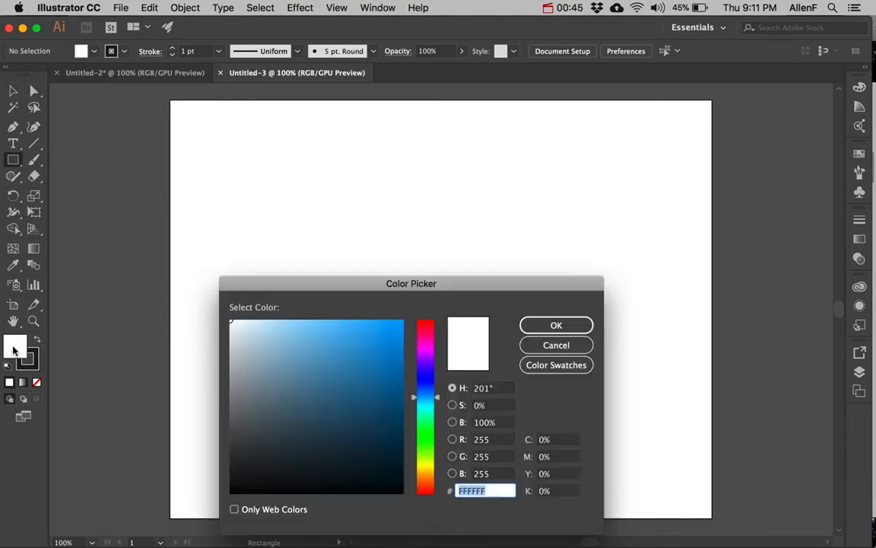
{"action": "left_click", "coordinate": [417, 452]}
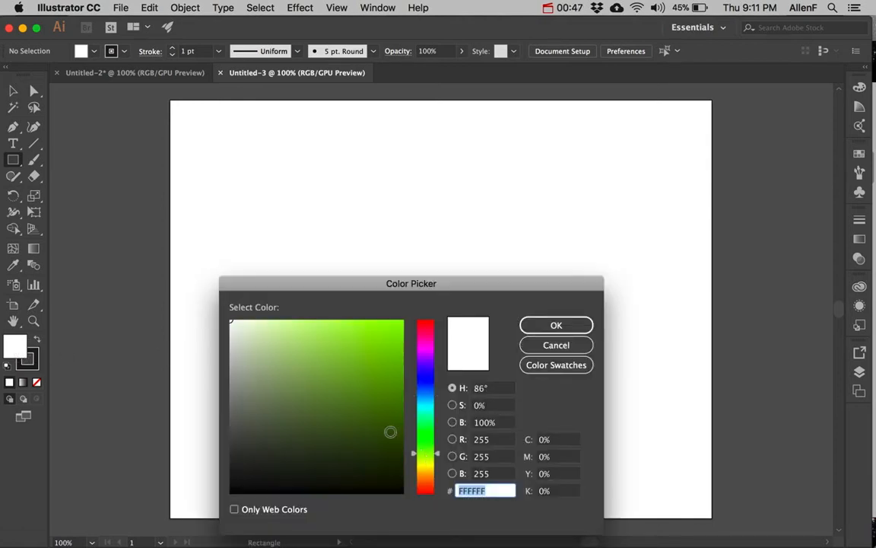
{"action": "left_click", "coordinate": [417, 463]}
{"action": "left_click", "coordinate": [391, 415]}
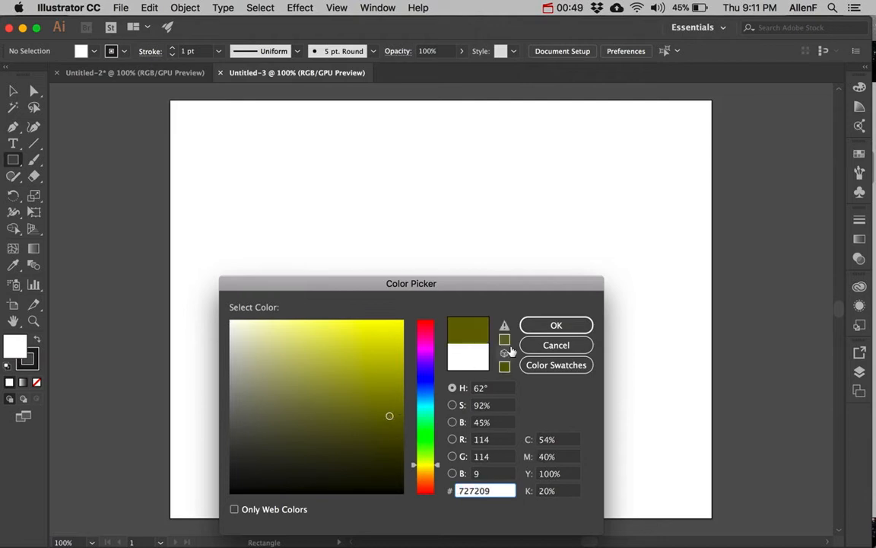
{"action": "left_click", "coordinate": [533, 327]}
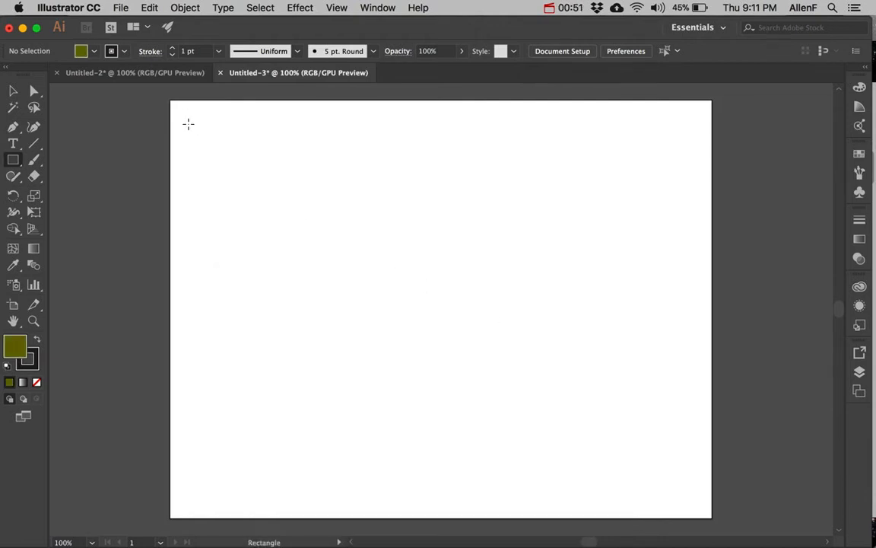
Draw a thin olive left wall and copy it into right, top and bottom walls
{"action": "left_click_drag", "start_coordinate": [185, 114], "coordinate": [191, 497]}
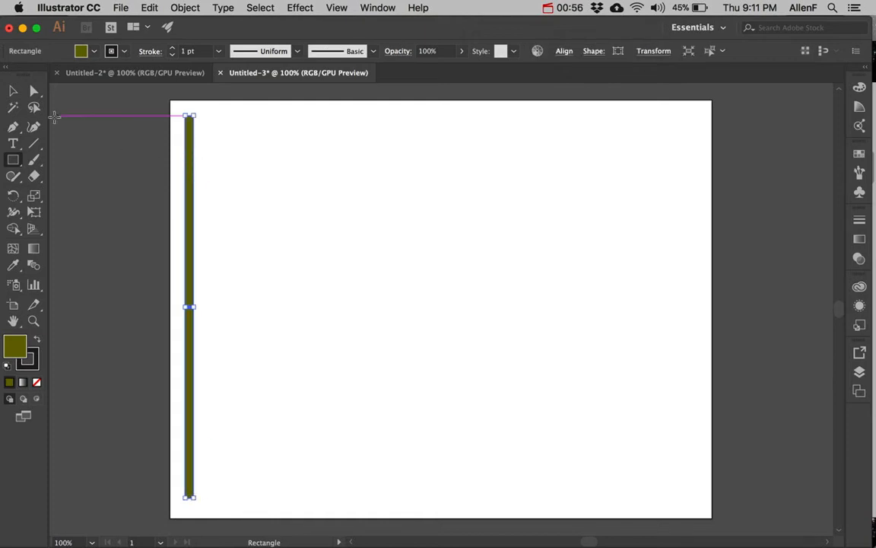
{"action": "left_click", "coordinate": [15, 92]}
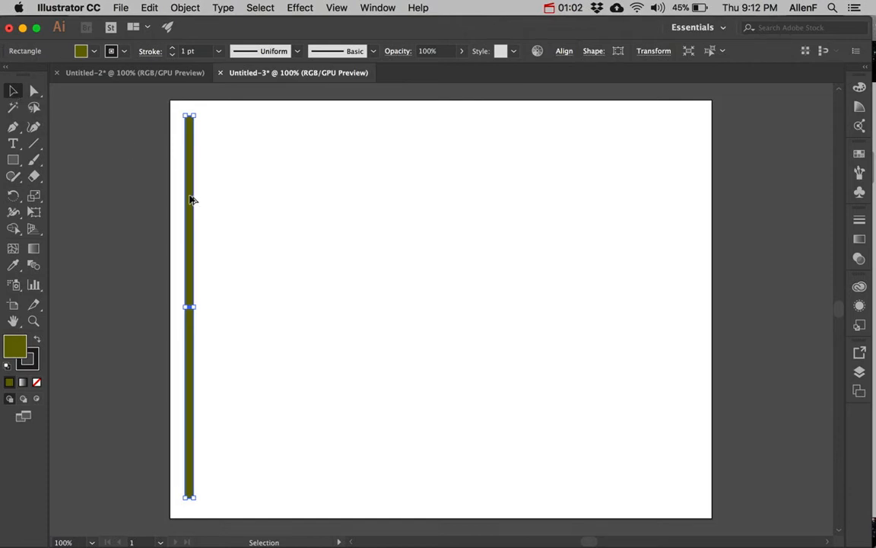
{"action": "left_click_drag", "start_coordinate": [192, 199], "coordinate": [472, 223]}
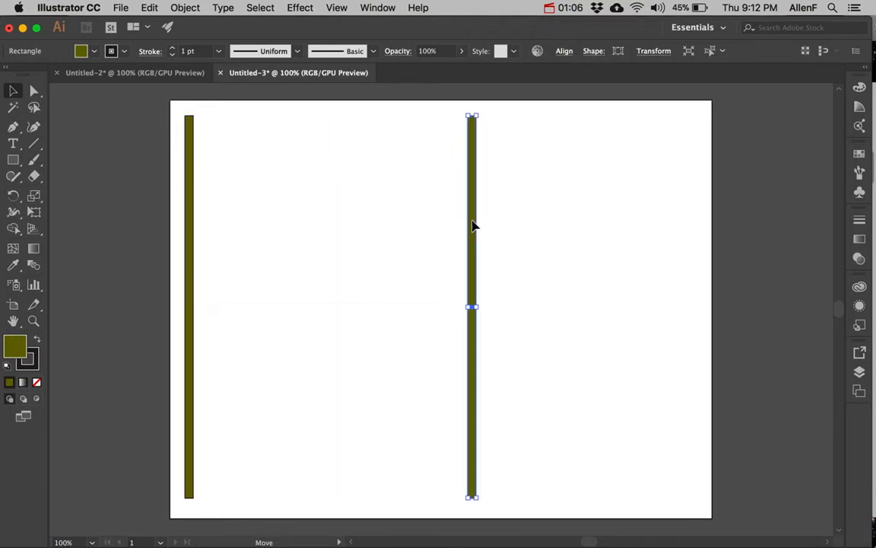
{"action": "left_click_drag", "start_coordinate": [191, 225], "coordinate": [346, 225]}
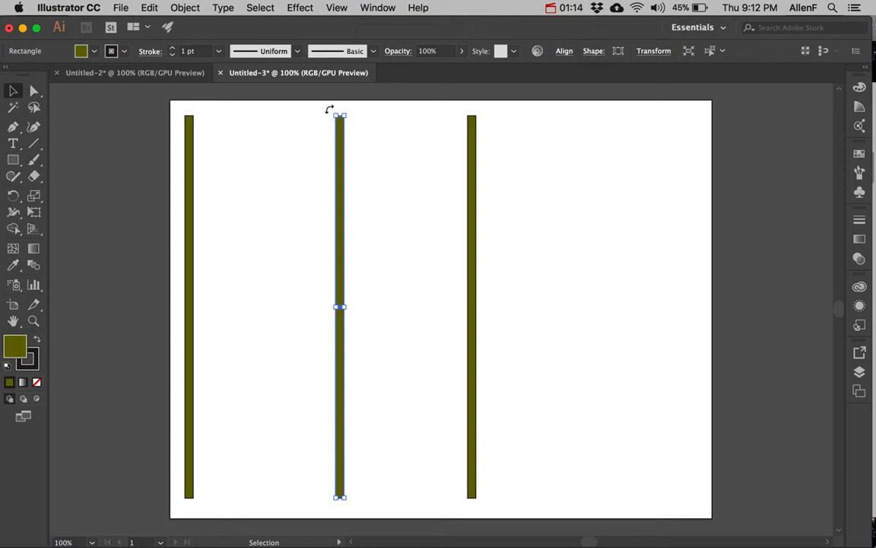
{"action": "left_click_drag", "start_coordinate": [330, 110], "coordinate": [196, 295]}
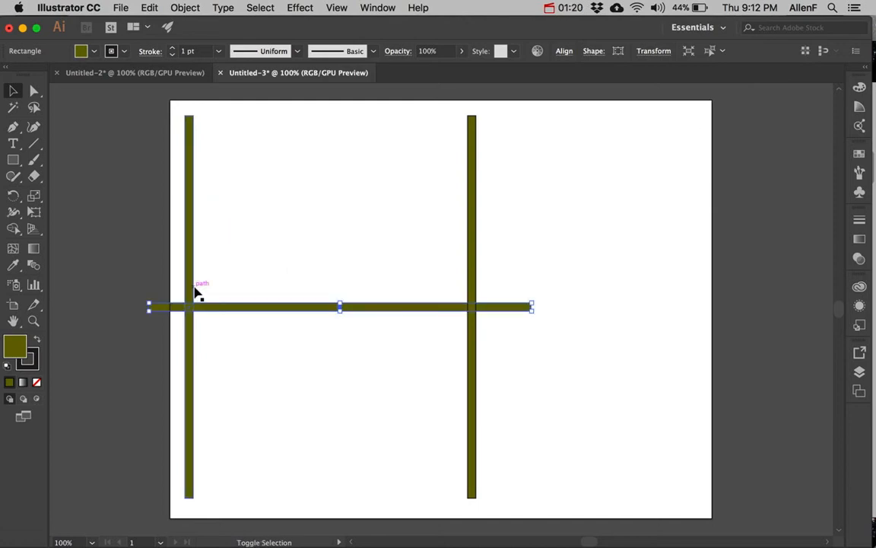
{"action": "left_click_drag", "start_coordinate": [287, 311], "coordinate": [331, 126]}
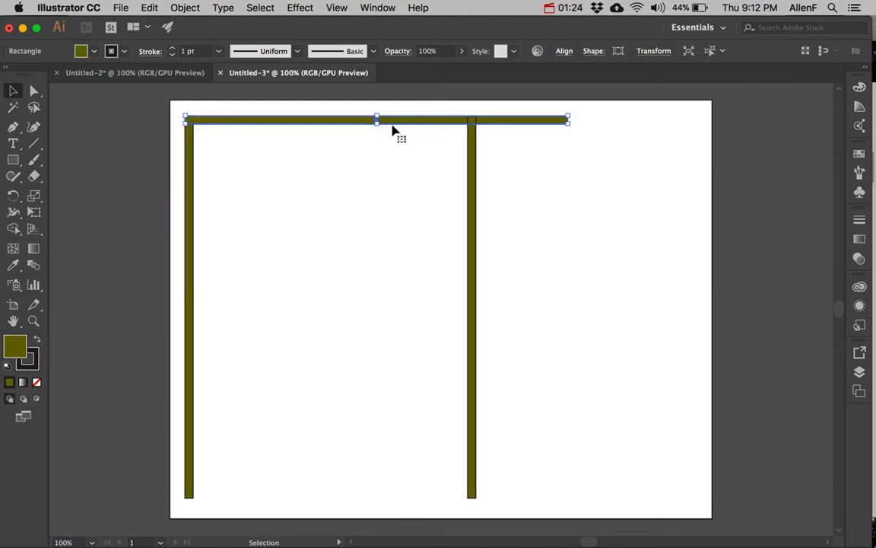
{"action": "left_click_drag", "start_coordinate": [397, 121], "coordinate": [397, 491]}
Align the right wall with the horizontal walls' ends and copy the bottom wall up as an interior wall
{"action": "left_click", "coordinate": [474, 383]}
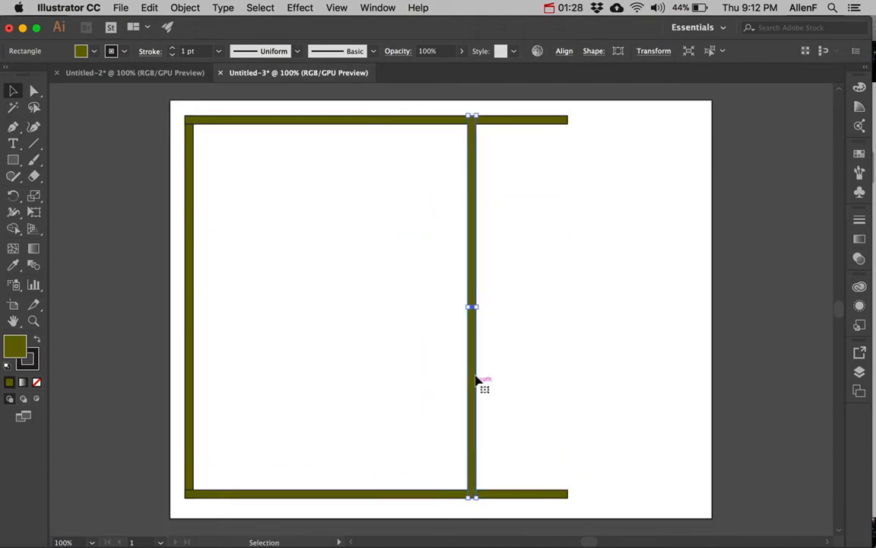
{"action": "left_click_drag", "start_coordinate": [473, 367], "coordinate": [563, 371]}
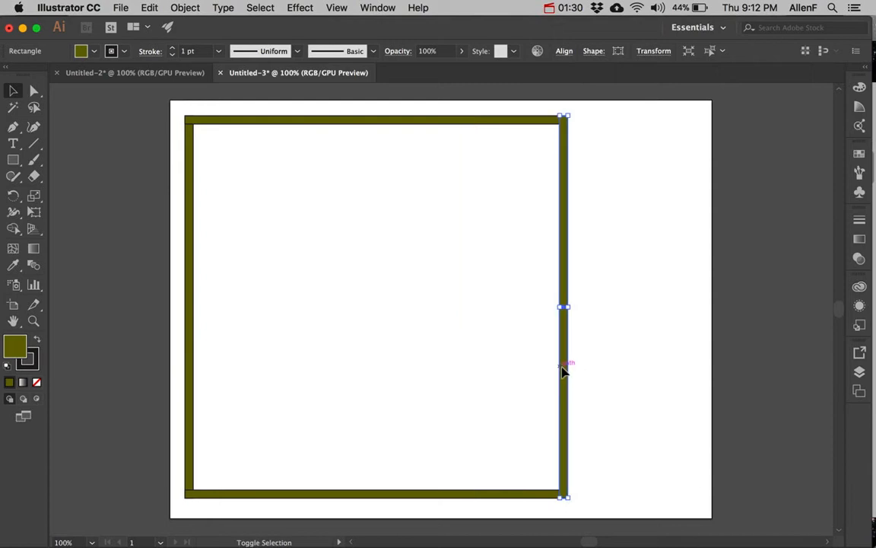
{"action": "left_click", "coordinate": [380, 496]}
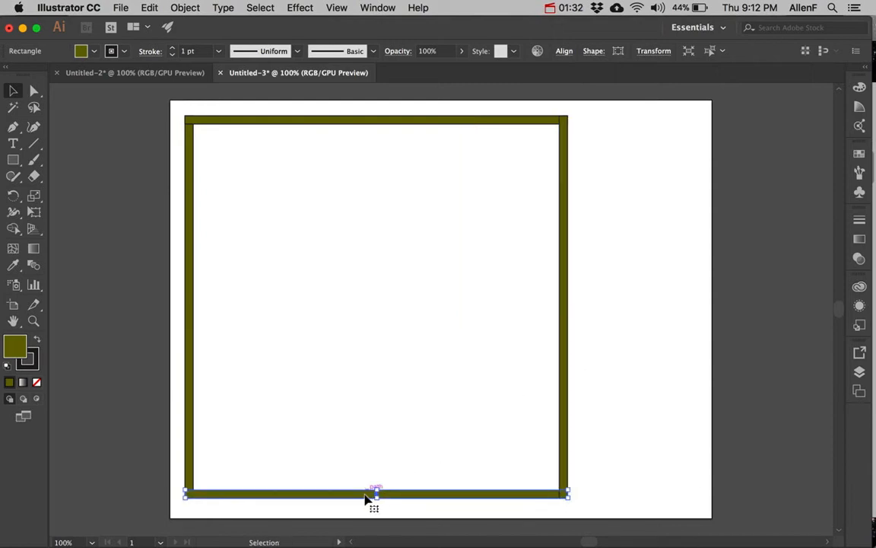
{"action": "left_click_drag", "start_coordinate": [365, 496], "coordinate": [361, 368]}
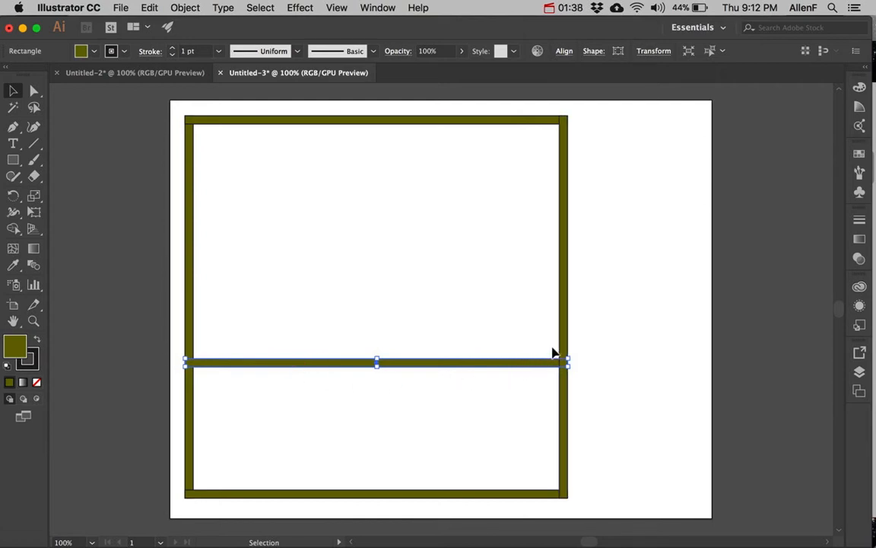
Zoom in and drag the interior wall's right end leftward to shorten it, then zoom back out
{"action": "left_click", "coordinate": [33, 320]}
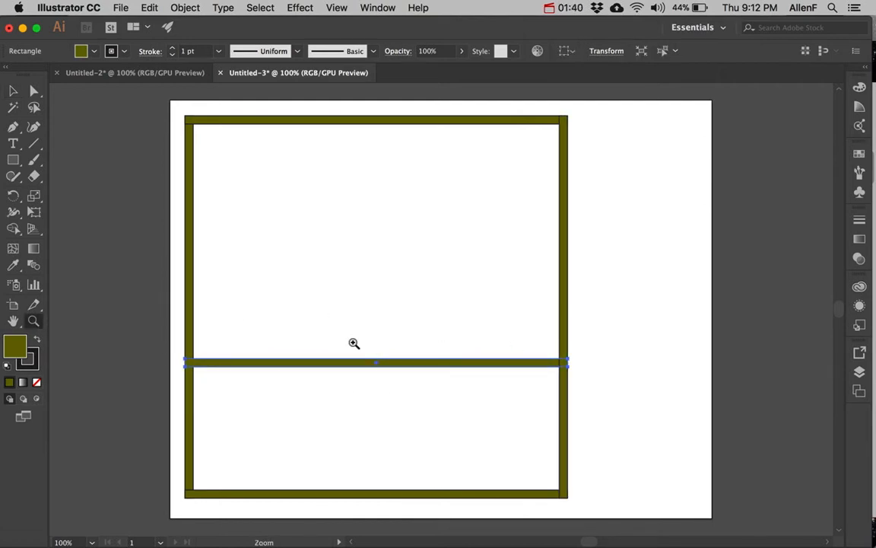
{"action": "left_click_drag", "start_coordinate": [524, 326], "coordinate": [689, 452]}
{"action": "left_click_drag", "start_coordinate": [646, 419], "coordinate": [695, 463]}
{"action": "left_click", "coordinate": [13, 91]}
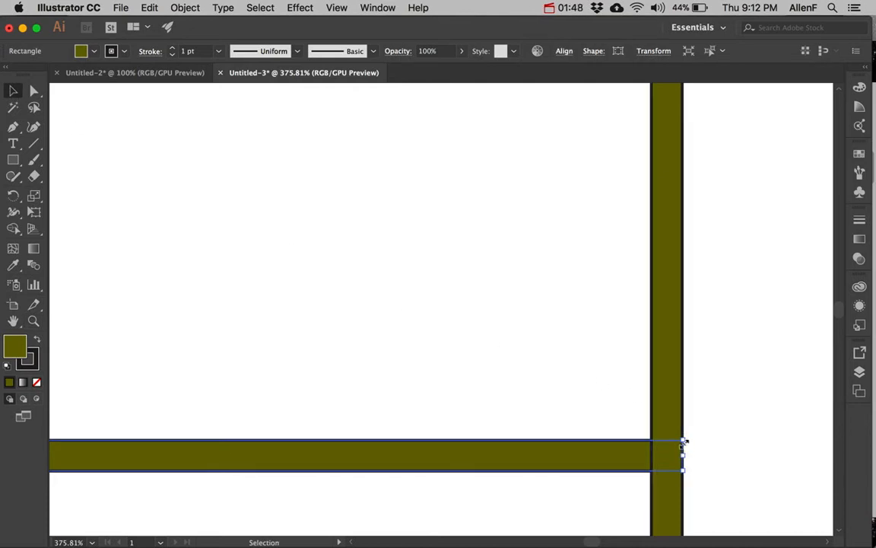
{"action": "left_click_drag", "start_coordinate": [684, 441], "coordinate": [450, 347]}
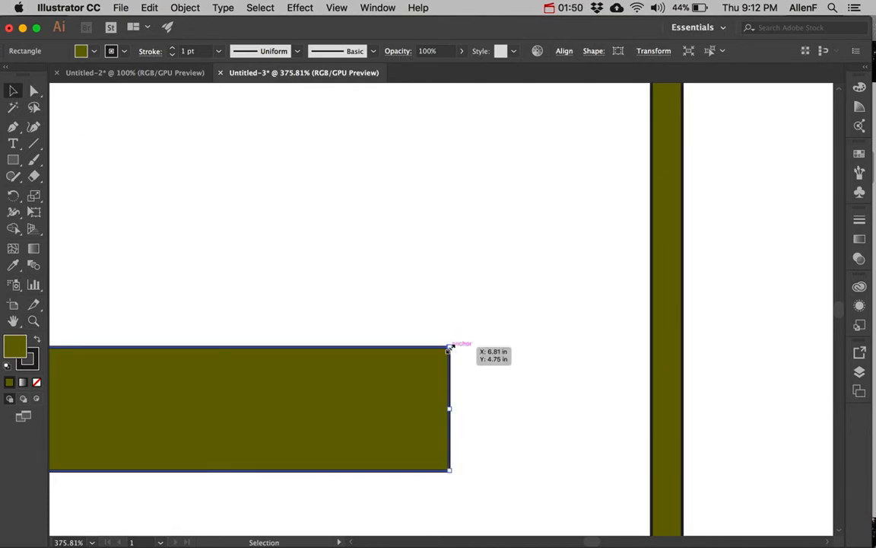
{"action": "key", "text": "super+z"}
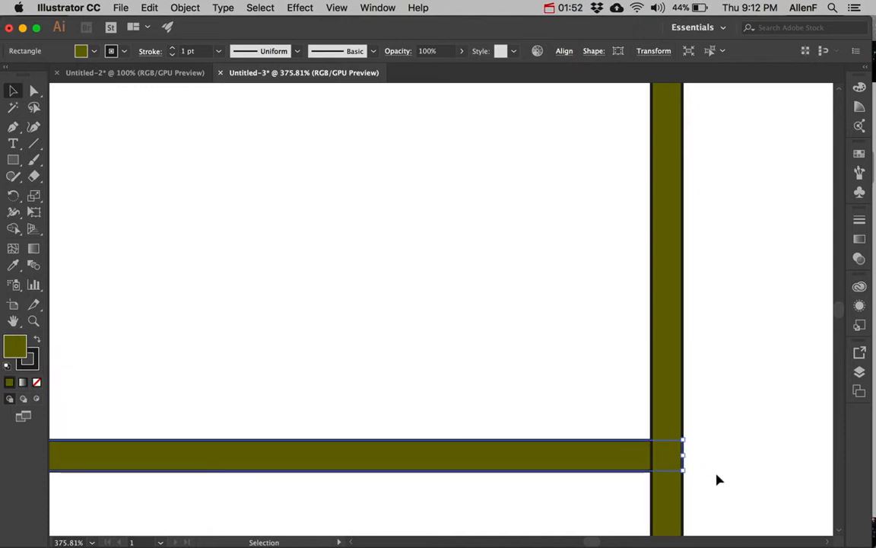
{"action": "left_click_drag", "start_coordinate": [684, 457], "coordinate": [173, 456]}
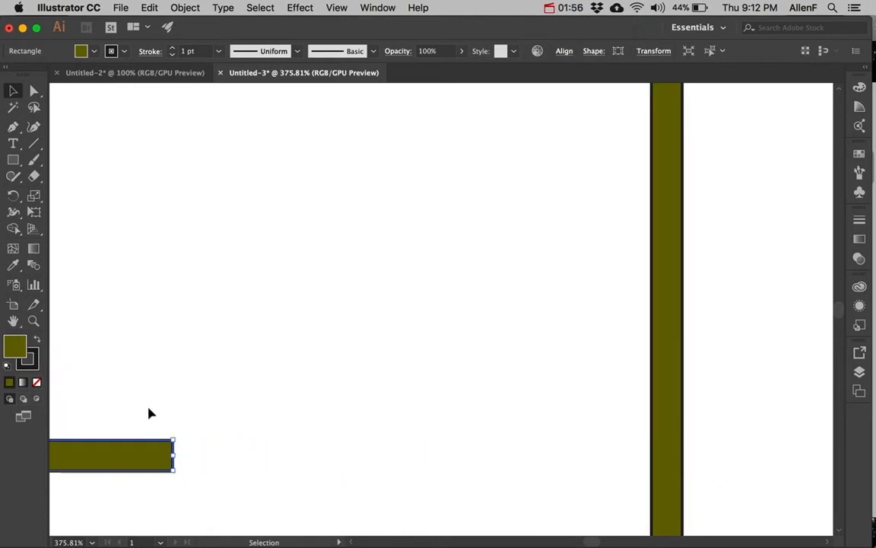
{"action": "left_click", "coordinate": [34, 321]}
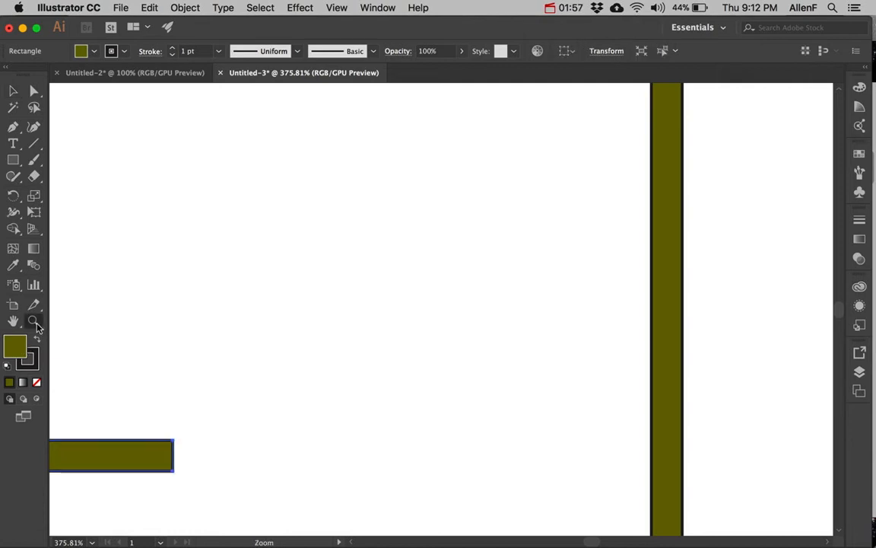
{"action": "left_click", "coordinate": [184, 360], "text": "alt"}
{"action": "left_click", "coordinate": [199, 374], "text": "alt"}
{"action": "left_click", "coordinate": [256, 354], "text": "alt"}
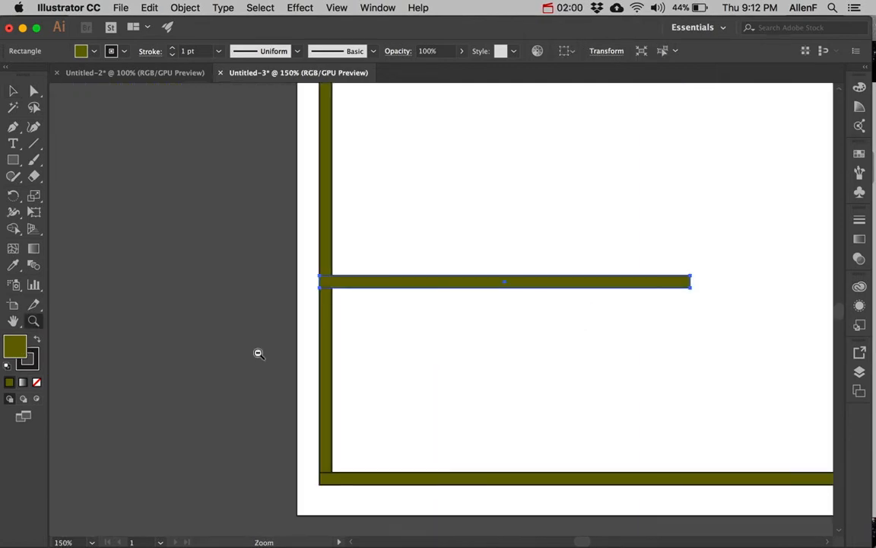
{"action": "left_click", "coordinate": [539, 322], "text": "alt"}
Copy the interior wall, rotate one copy vertical, and lower the upper horizontal wall onto its top
{"action": "left_click_drag", "start_coordinate": [551, 306], "coordinate": [440, 380]}
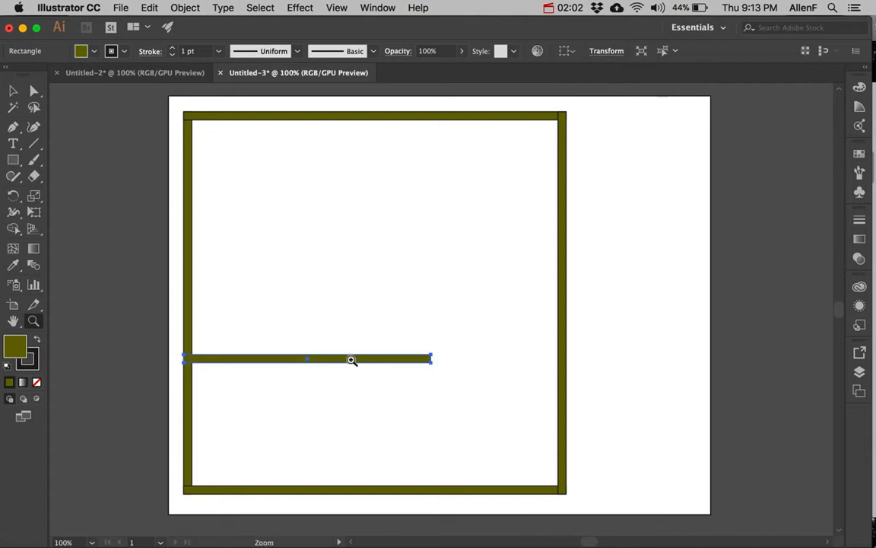
{"action": "left_click", "coordinate": [13, 91]}
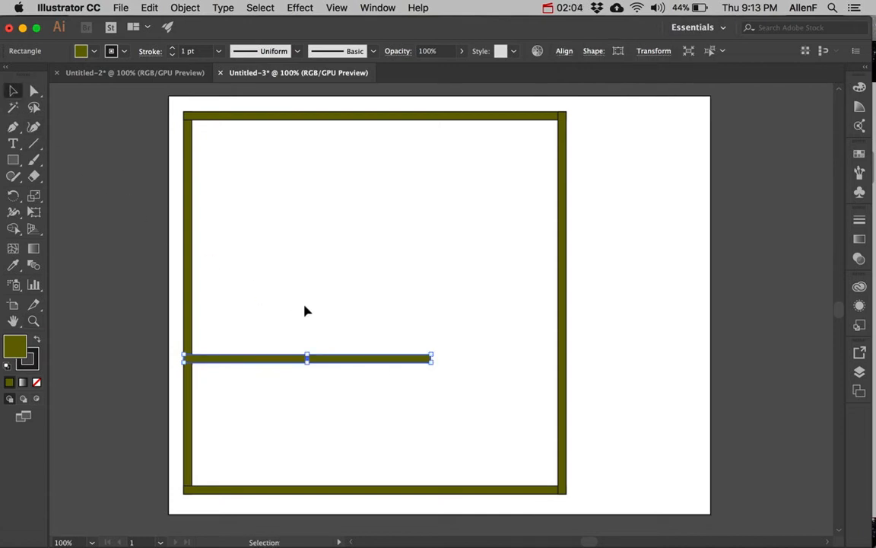
{"action": "left_click_drag", "start_coordinate": [345, 363], "coordinate": [474, 204]}
{"action": "left_click", "coordinate": [372, 359]}
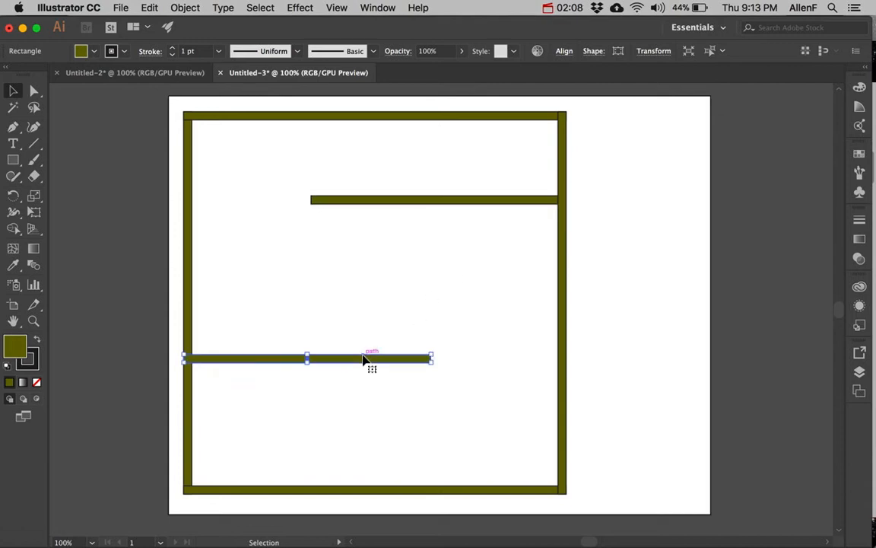
{"action": "left_click_drag", "start_coordinate": [342, 364], "coordinate": [357, 311]}
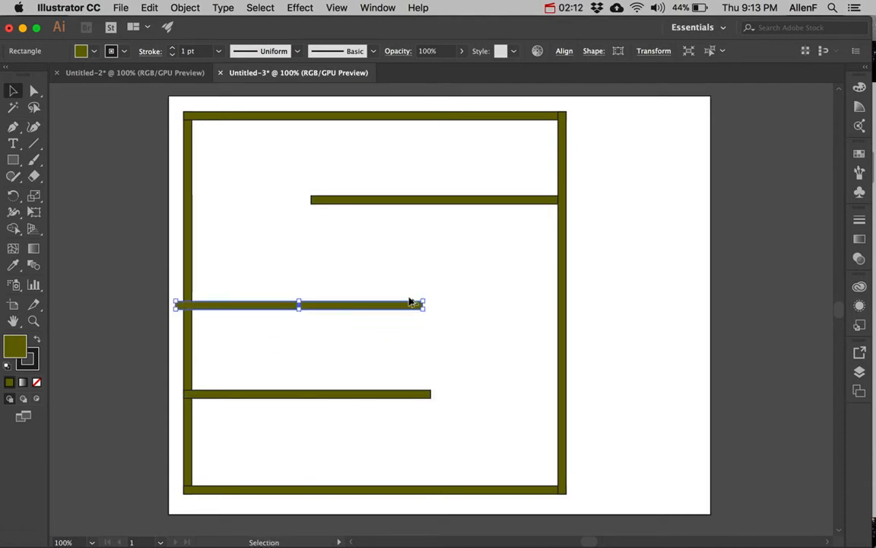
{"action": "left_click_drag", "start_coordinate": [424, 299], "coordinate": [426, 323]}
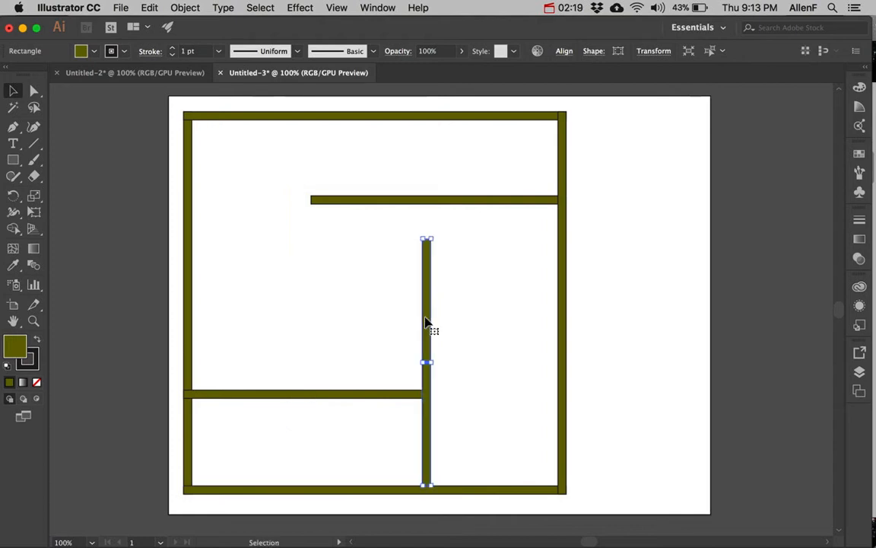
{"action": "left_click", "coordinate": [491, 201]}
{"action": "left_click_drag", "start_coordinate": [491, 203], "coordinate": [494, 238]}
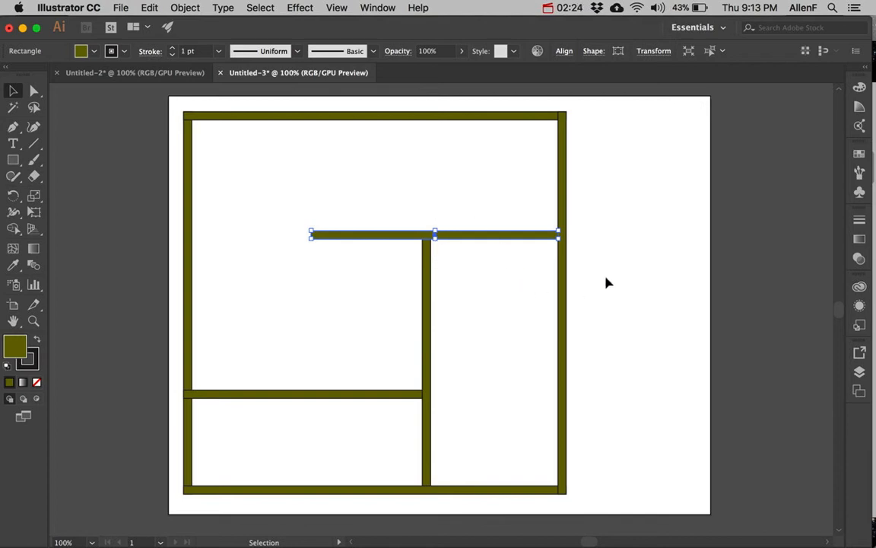
Rename Layer 1 to 'Walls' and lock it in the Layers panel
{"action": "left_click", "coordinate": [860, 372]}
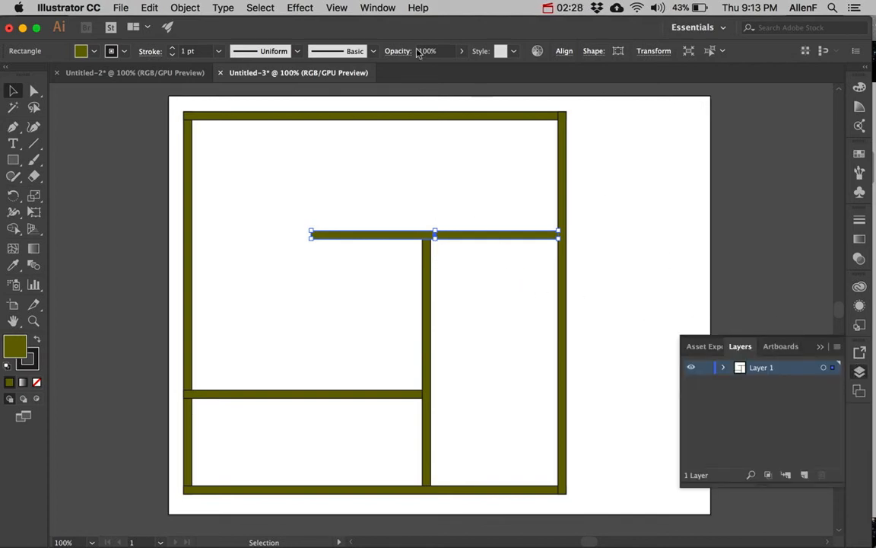
{"action": "left_click", "coordinate": [372, 9]}
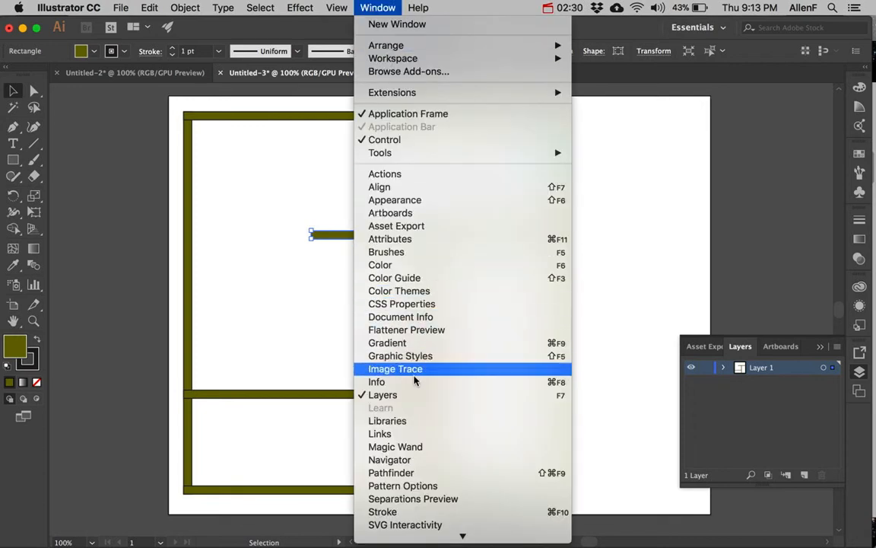
{"action": "left_click", "coordinate": [756, 371]}
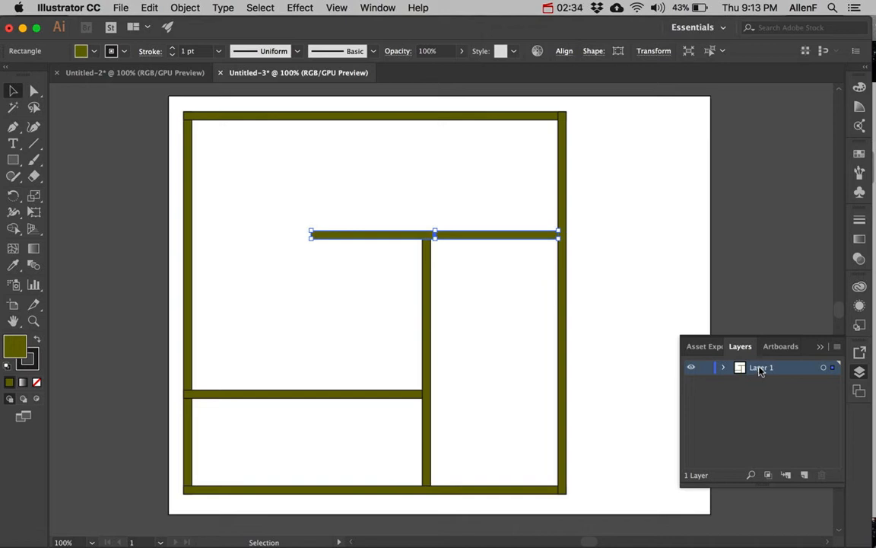
{"action": "double_click", "coordinate": [758, 370]}
{"action": "type", "text": "W"}
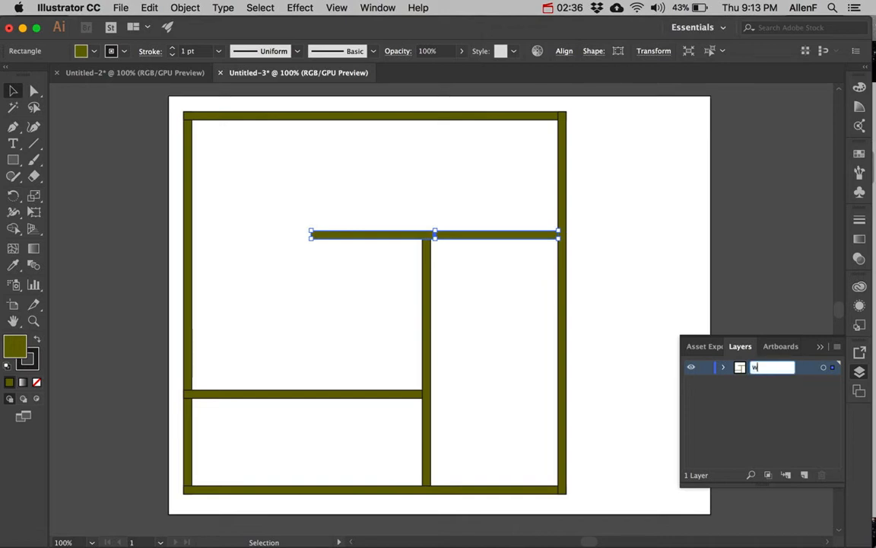
{"action": "type", "text": "alls"}
{"action": "left_click", "coordinate": [768, 390]}
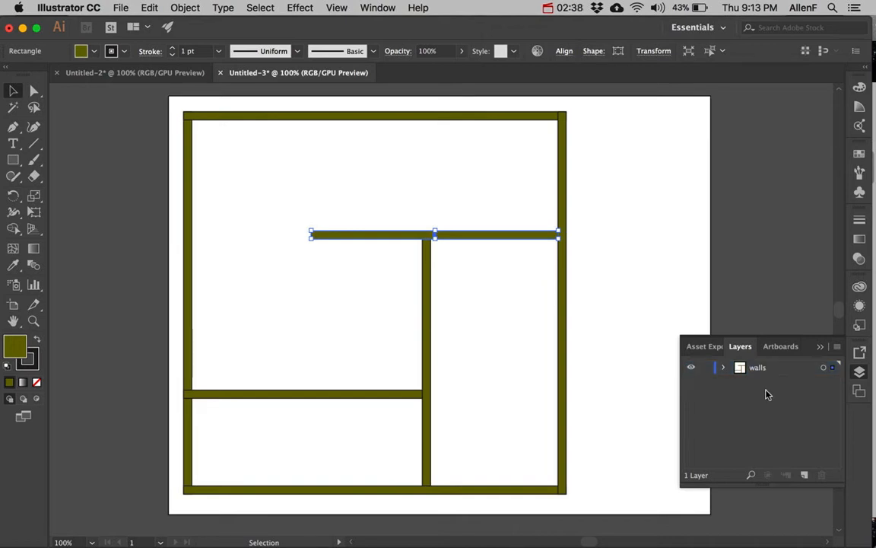
{"action": "left_click", "coordinate": [706, 368]}
Add a new layer named windows above the walls layer
{"action": "left_click", "coordinate": [804, 475]}
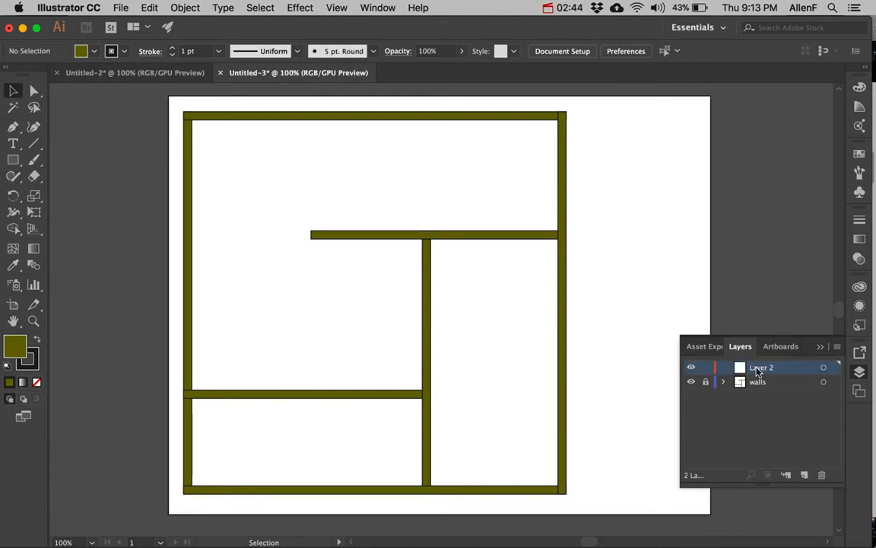
{"action": "type", "text": "windows"}
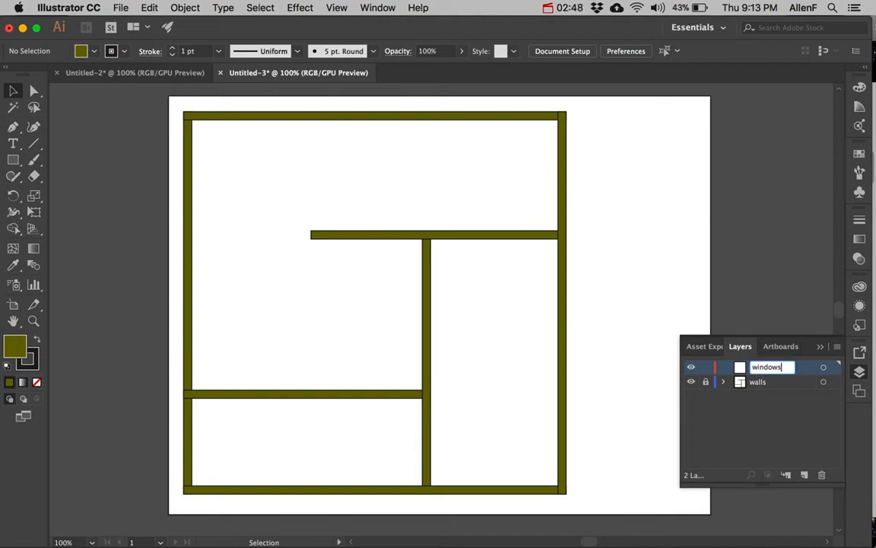
{"action": "key", "text": "Return"}
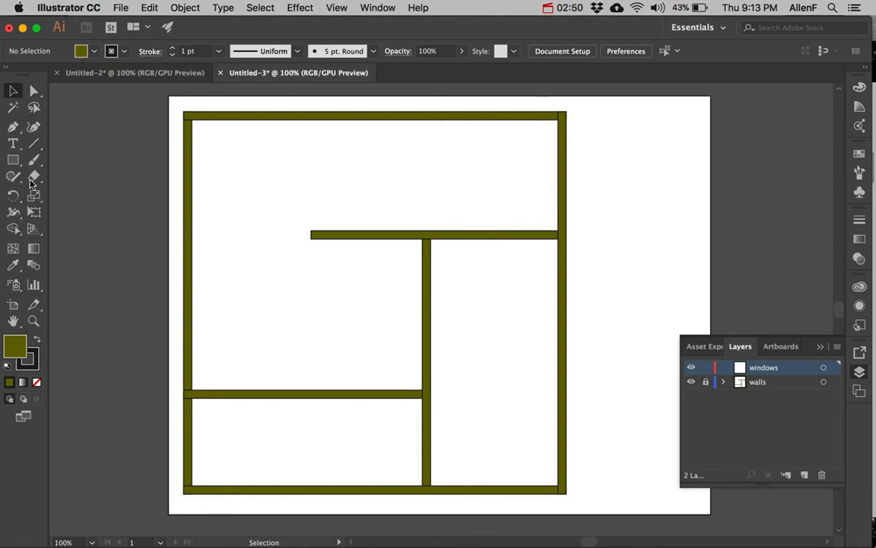
Set a light blue fill and draw a thin window rectangle on the left wall
{"action": "left_click", "coordinate": [13, 159]}
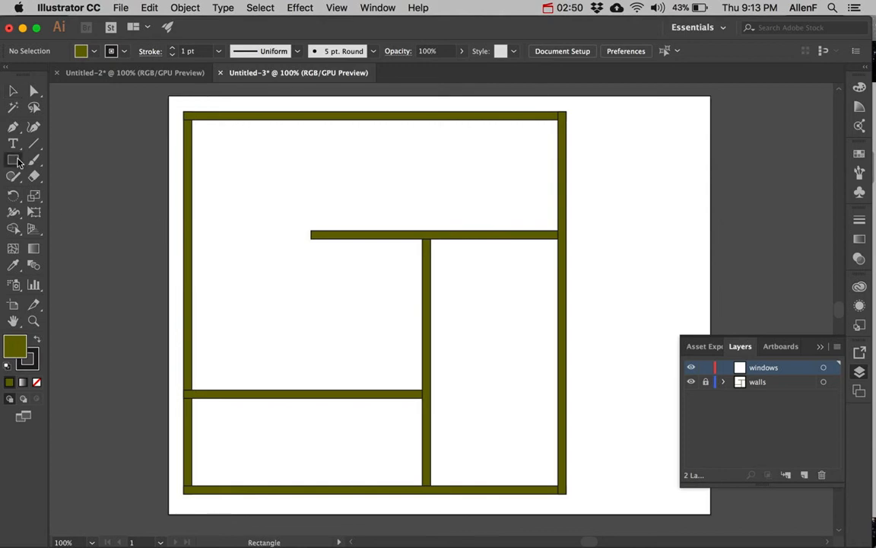
{"action": "double_click", "coordinate": [17, 348]}
{"action": "left_click", "coordinate": [425, 397]}
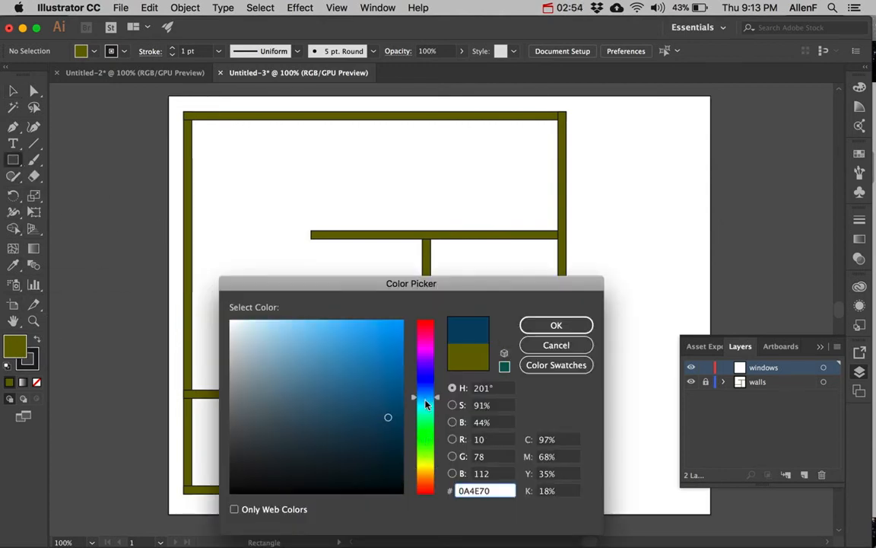
{"action": "left_click", "coordinate": [324, 338]}
{"action": "left_click", "coordinate": [556, 324]}
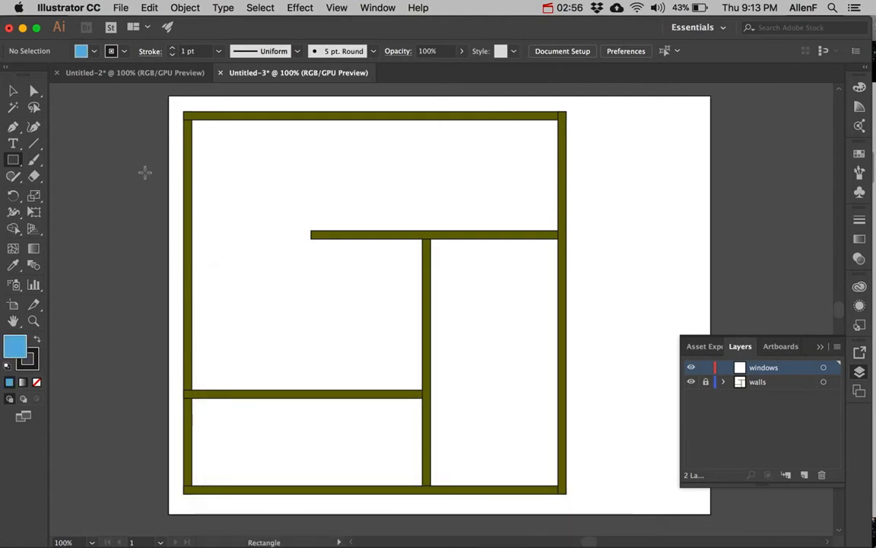
{"action": "left_click_drag", "start_coordinate": [185, 148], "coordinate": [192, 211]}
Duplicate the window down the left wall, rotate a copy horizontal and place it on the bottom wall
{"action": "left_click", "coordinate": [13, 92]}
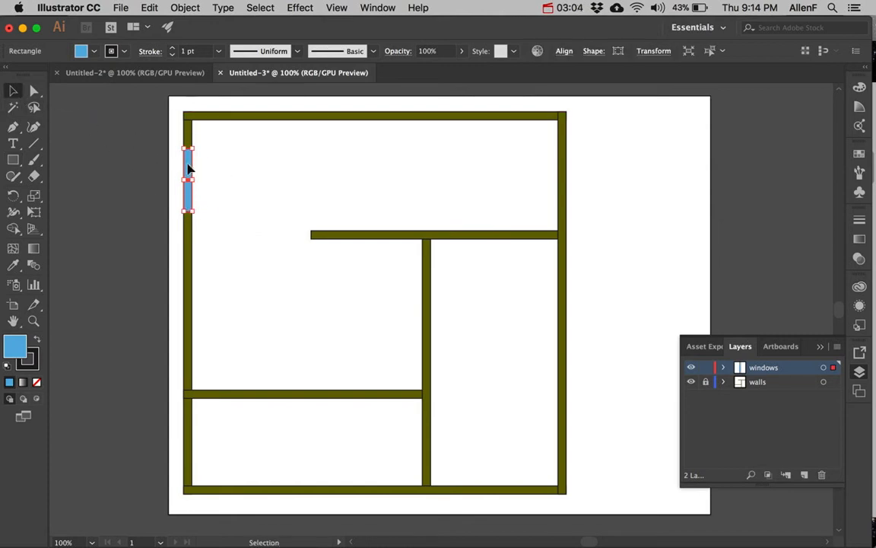
{"action": "left_click_drag", "start_coordinate": [188, 169], "coordinate": [263, 434]}
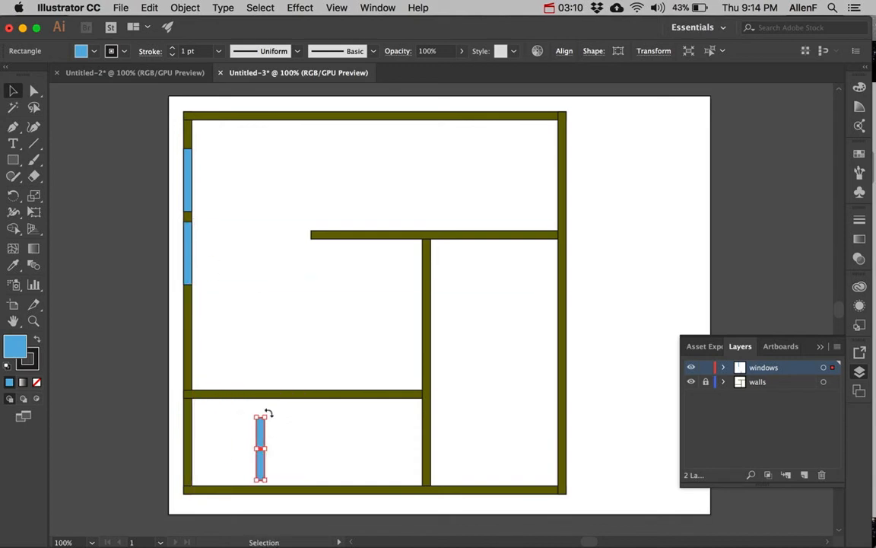
{"action": "left_click_drag", "start_coordinate": [267, 414], "coordinate": [207, 424]}
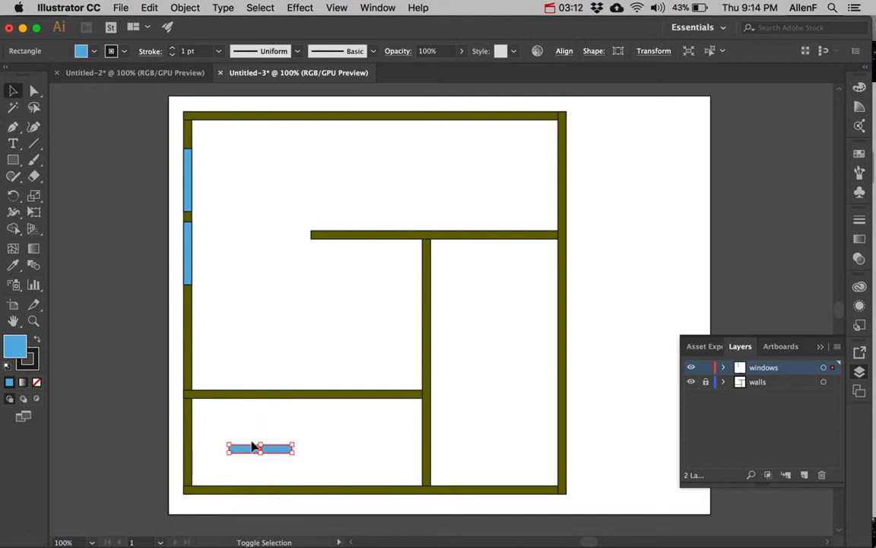
{"action": "left_click_drag", "start_coordinate": [274, 454], "coordinate": [567, 302]}
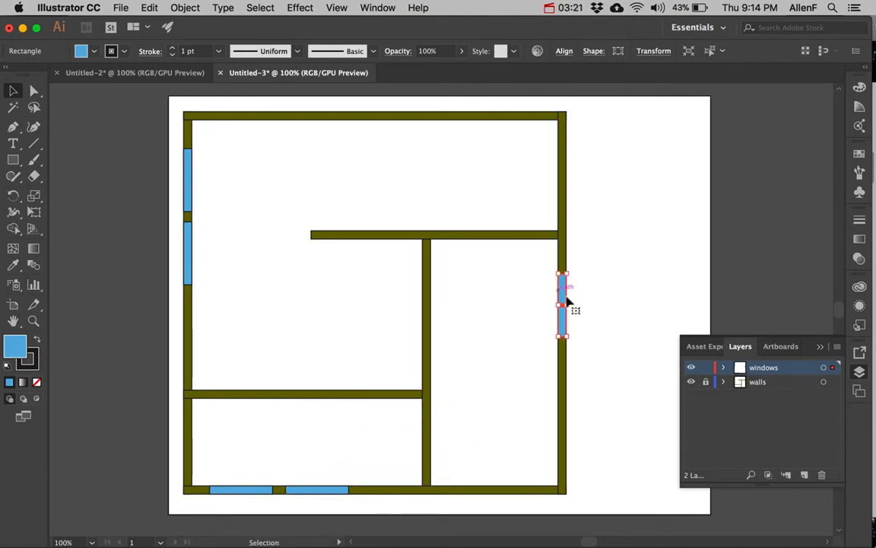
Toggle the windows and walls layers' visibility and expand windows to check its rectangles
{"action": "left_click", "coordinate": [691, 367]}
{"action": "left_click", "coordinate": [691, 368]}
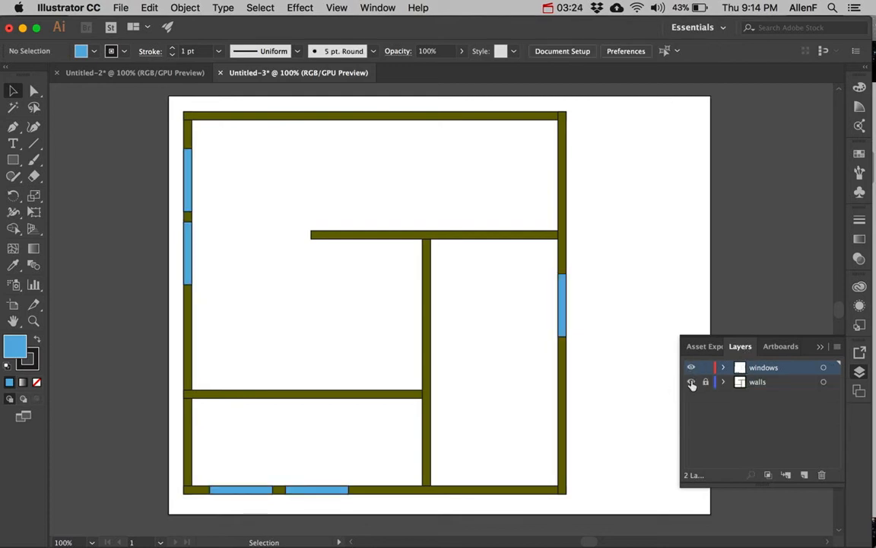
{"action": "left_click", "coordinate": [691, 382]}
{"action": "left_click", "coordinate": [692, 382]}
{"action": "left_click", "coordinate": [725, 368]}
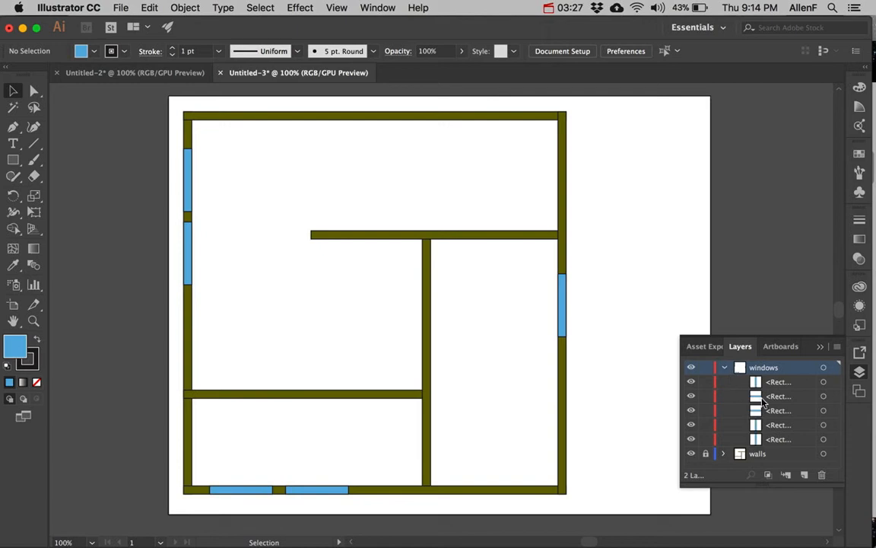
{"action": "left_click", "coordinate": [725, 368]}
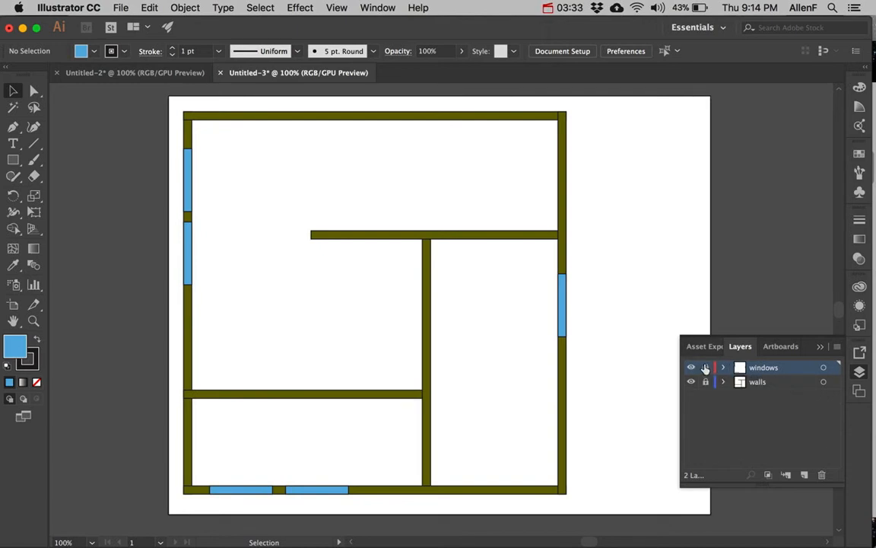
Add a new layer above windows and name it 'door'
{"action": "left_click", "coordinate": [806, 475]}
{"action": "double_click", "coordinate": [760, 369]}
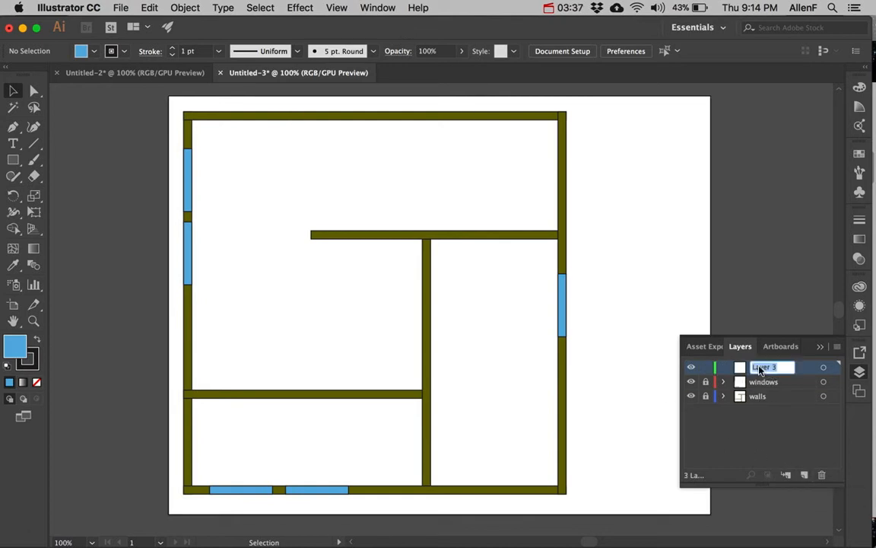
{"action": "type", "text": "doors"}
{"action": "key", "text": "Return"}
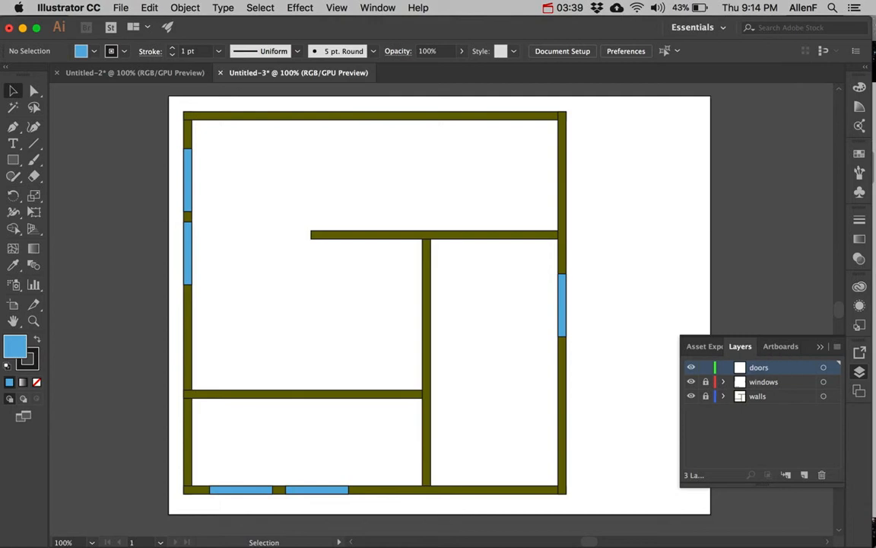
Reset to default fill and stroke and draw a white door rectangle over the upper interior wall
{"action": "left_click", "coordinate": [13, 161]}
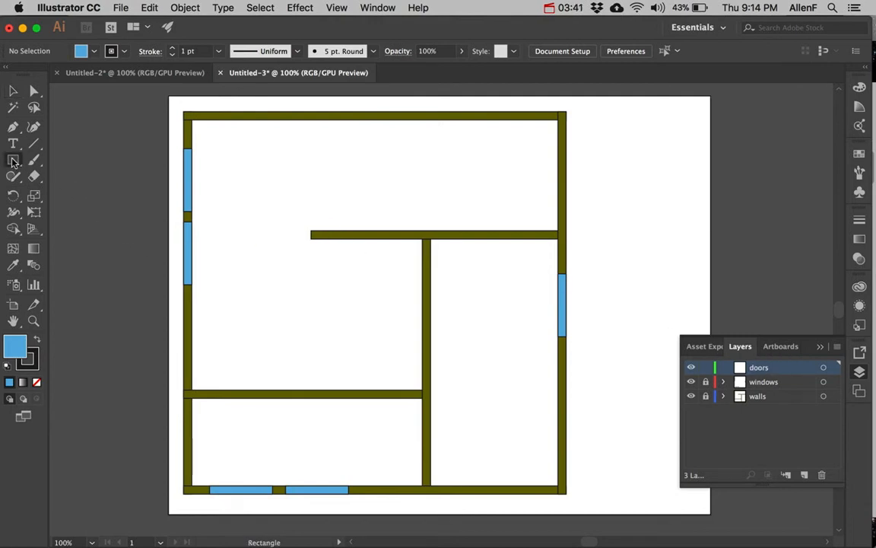
{"action": "left_click", "coordinate": [6, 367]}
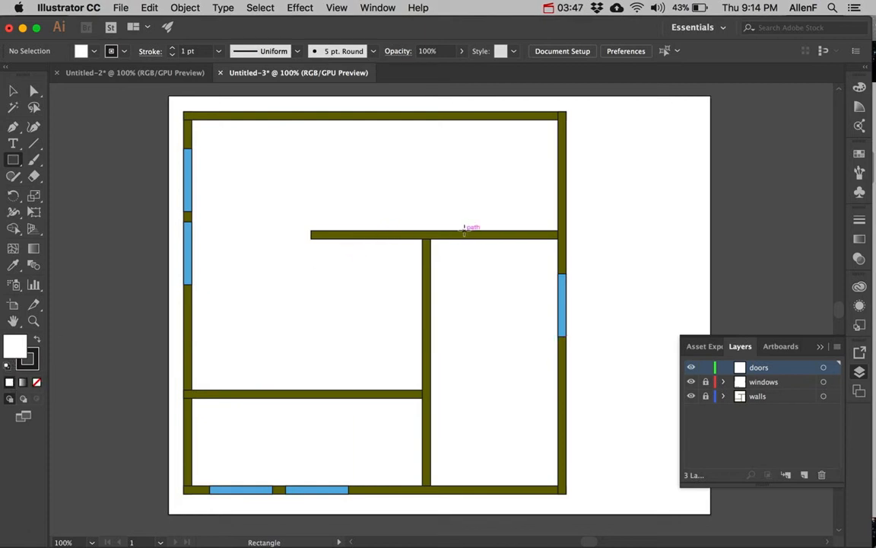
{"action": "left_click_drag", "start_coordinate": [464, 231], "coordinate": [518, 239]}
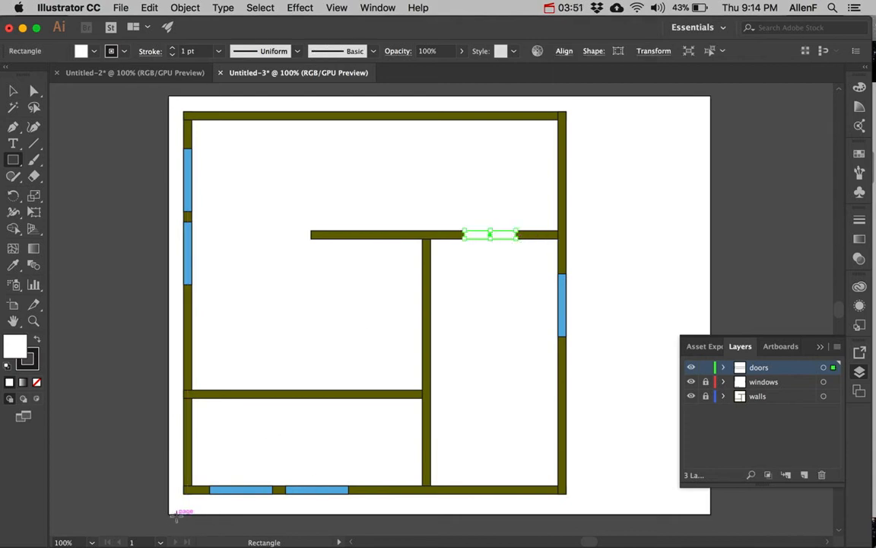
Zoom in on the door rectangle and duplicate it just above the wall
{"action": "key", "text": "z"}
{"action": "left_click_drag", "start_coordinate": [460, 222], "coordinate": [588, 320]}
{"action": "left_click_drag", "start_coordinate": [514, 254], "coordinate": [546, 280]}
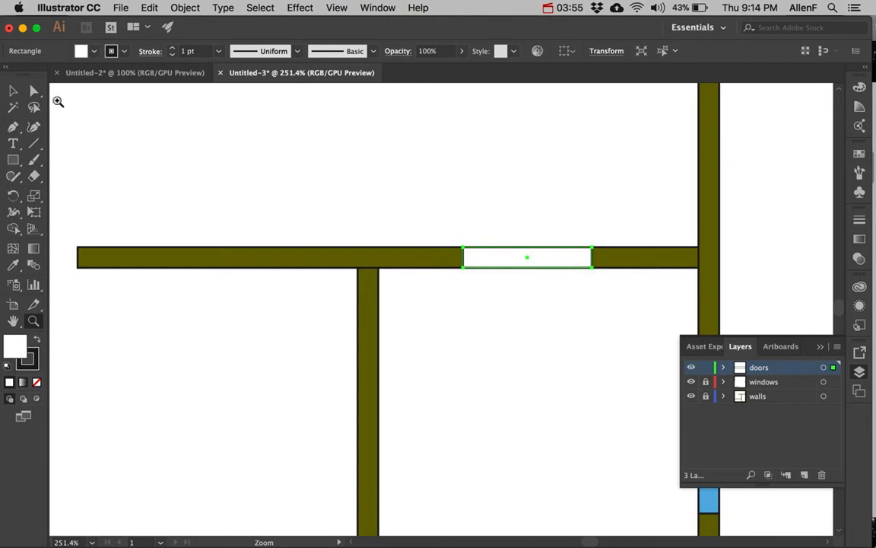
{"action": "left_click", "coordinate": [13, 90]}
{"action": "left_click", "coordinate": [500, 294]}
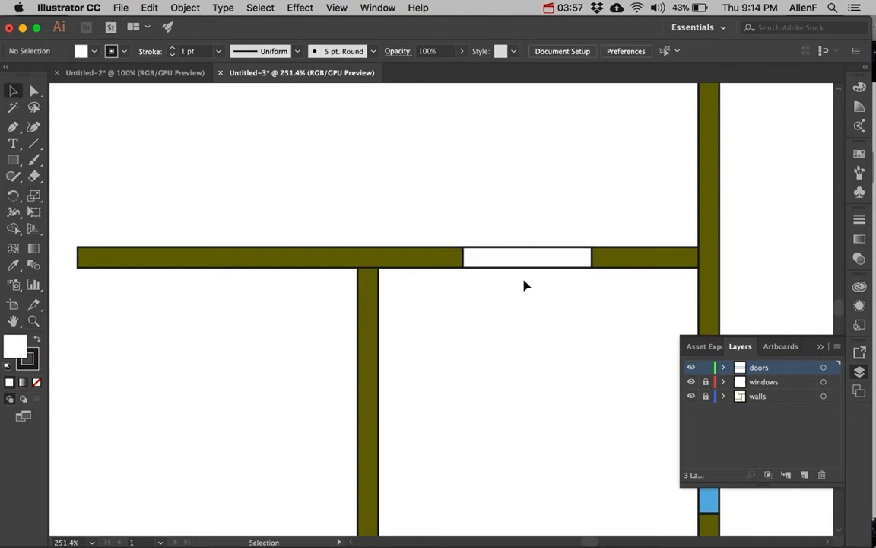
{"action": "left_click", "coordinate": [512, 262]}
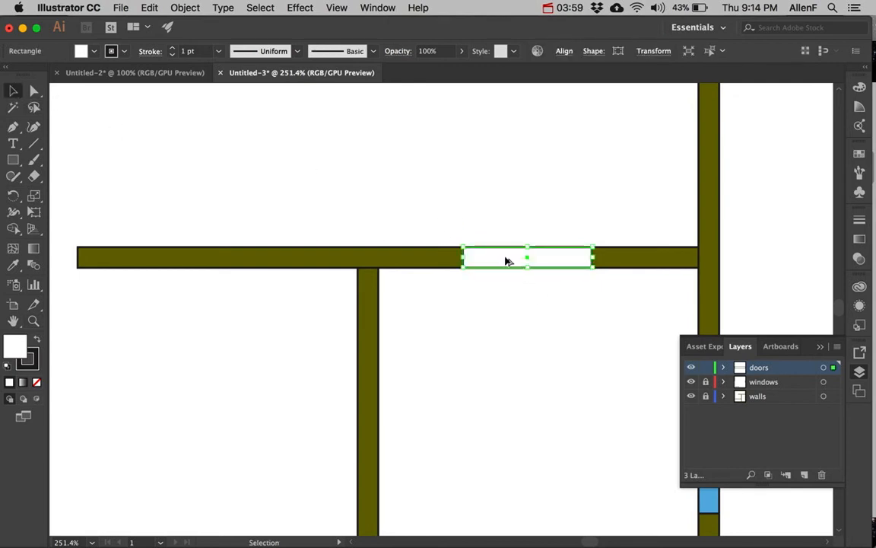
{"action": "left_click_drag", "start_coordinate": [505, 261], "coordinate": [528, 195]}
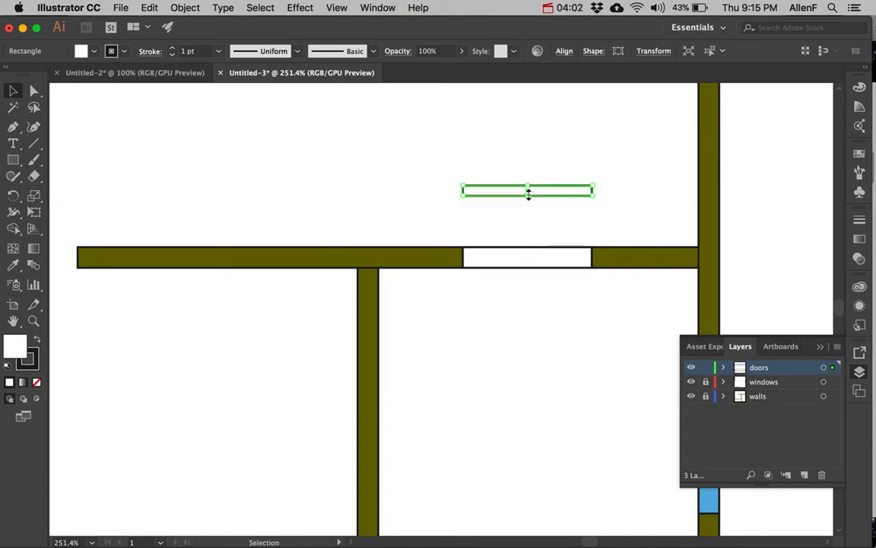
Fill the copied rectangle with yellow F2ED38
{"action": "double_click", "coordinate": [20, 345]}
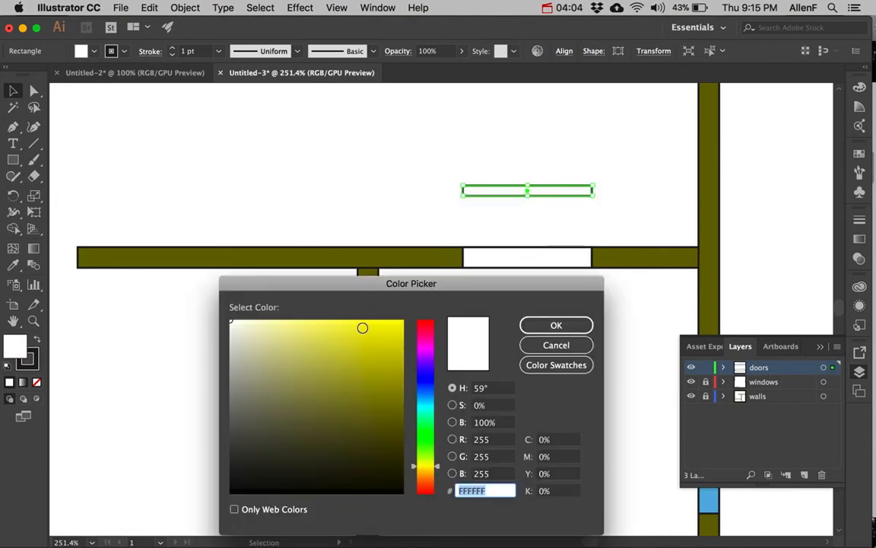
{"action": "left_click", "coordinate": [362, 327]}
{"action": "left_click", "coordinate": [533, 325]}
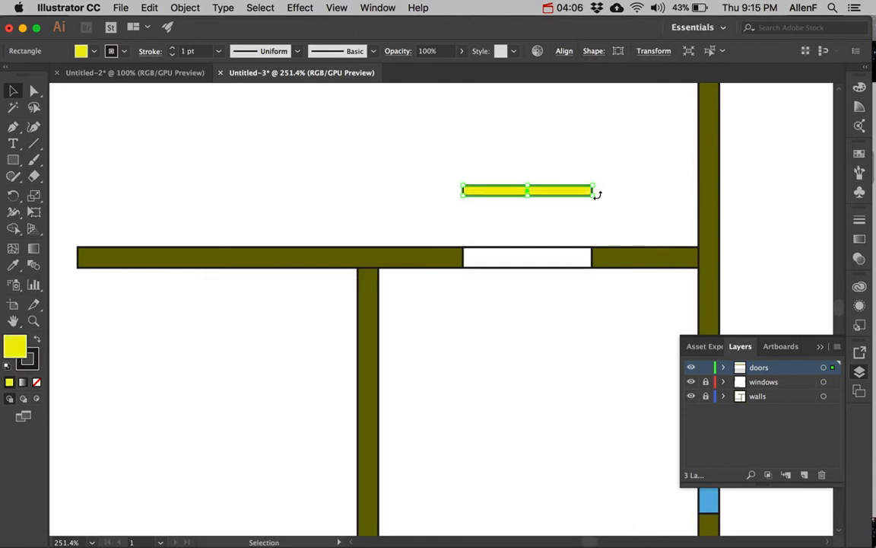
Rotate the yellow leaf 90° upright and move it to the door opening's left edge
{"action": "left_click_drag", "start_coordinate": [597, 196], "coordinate": [527, 134]}
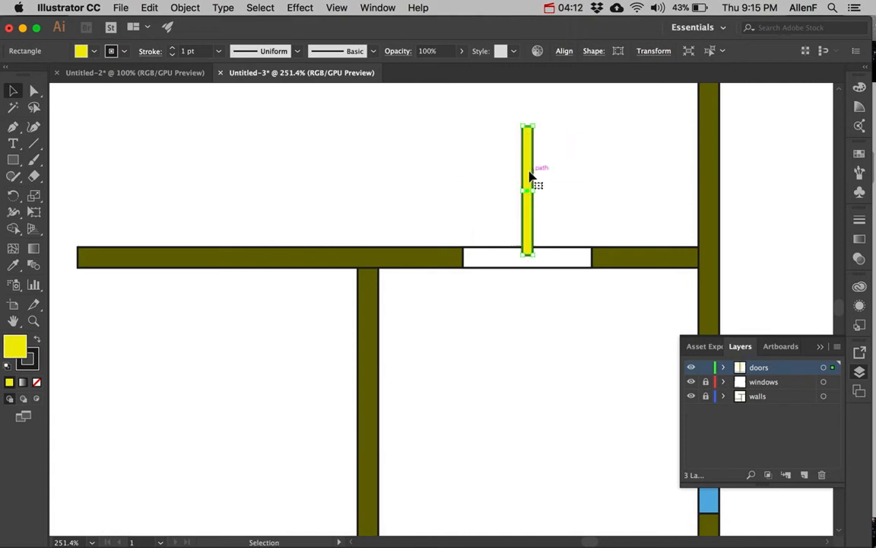
{"action": "left_click_drag", "start_coordinate": [530, 176], "coordinate": [459, 171]}
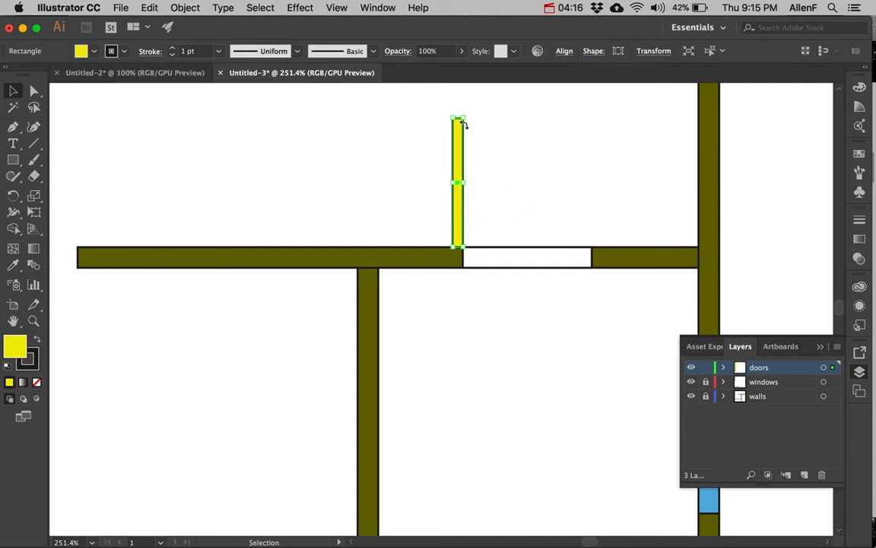
{"action": "left_click", "coordinate": [33, 144]}
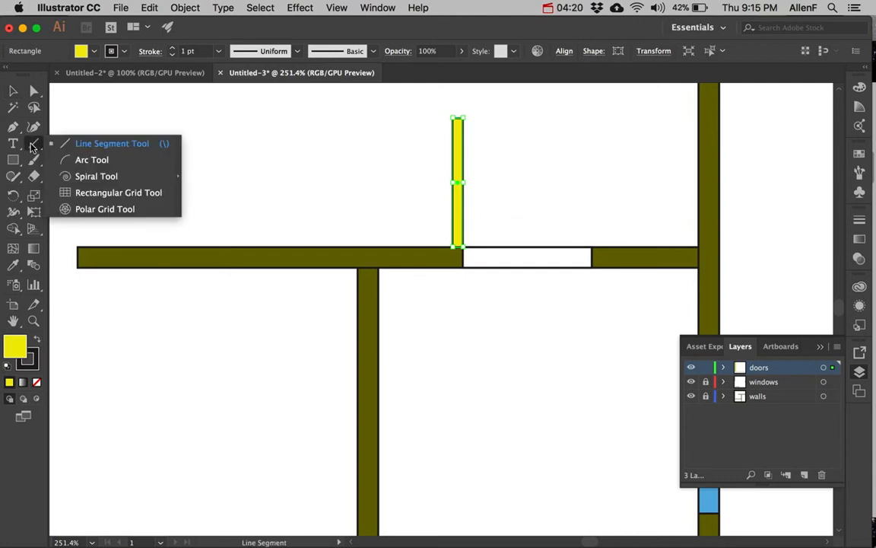
Draw the quarter-circle swing arc from the opening's far corner to the leaf top, redoing a misdrawn first attempt
{"action": "left_click", "coordinate": [99, 159]}
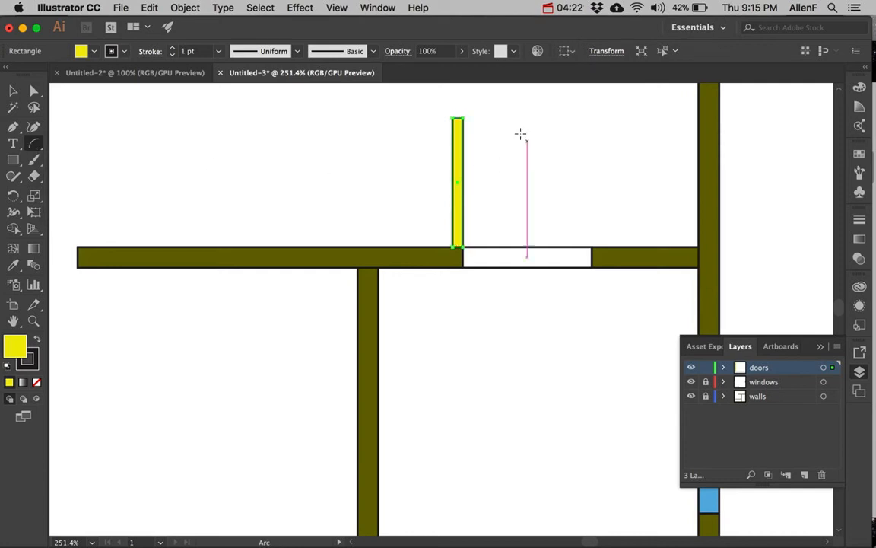
{"action": "left_click_drag", "start_coordinate": [461, 127], "coordinate": [569, 220]}
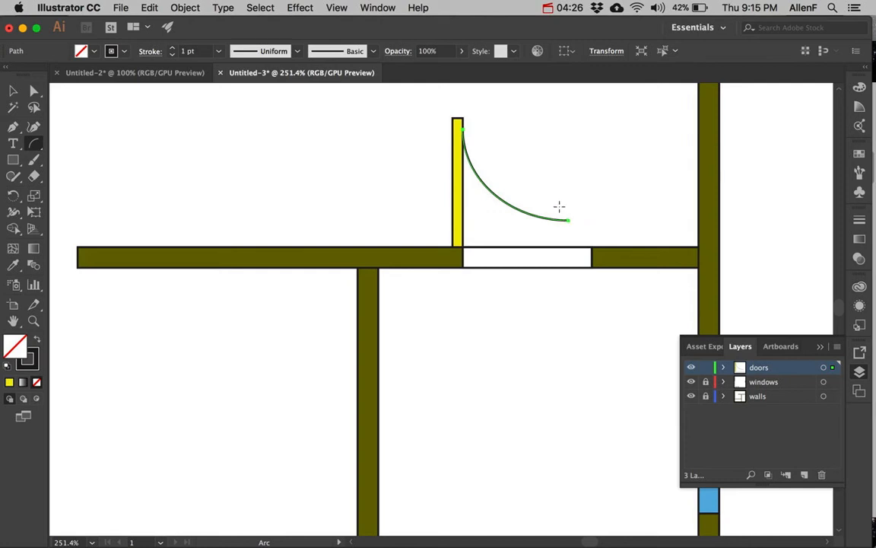
{"action": "key", "text": "ctrl+z"}
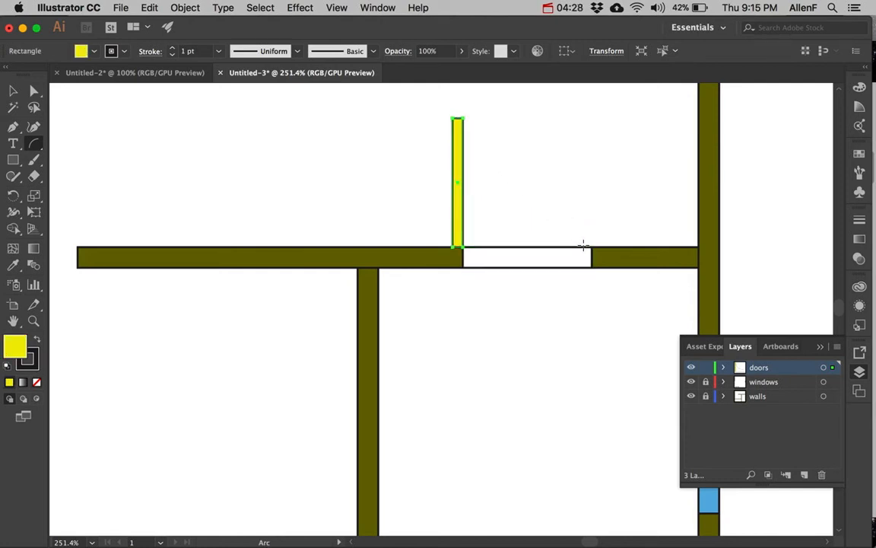
{"action": "left_click_drag", "start_coordinate": [591, 245], "coordinate": [464, 127]}
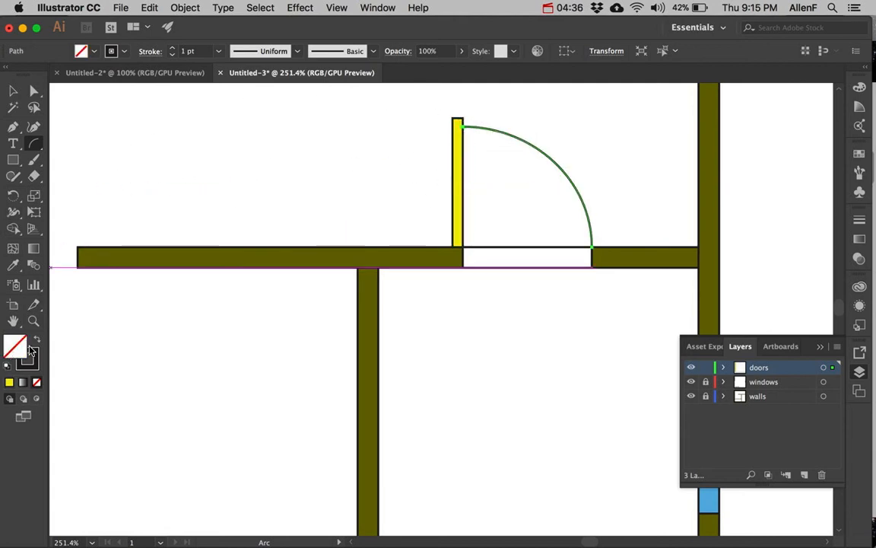
Select the yellow door leaf and the swing arc together
{"action": "left_click", "coordinate": [12, 91]}
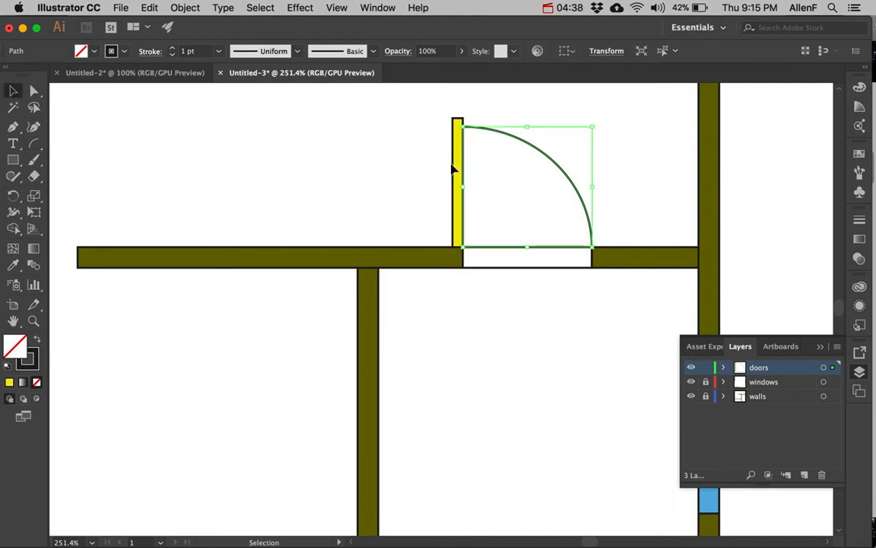
{"action": "left_click", "coordinate": [415, 164]}
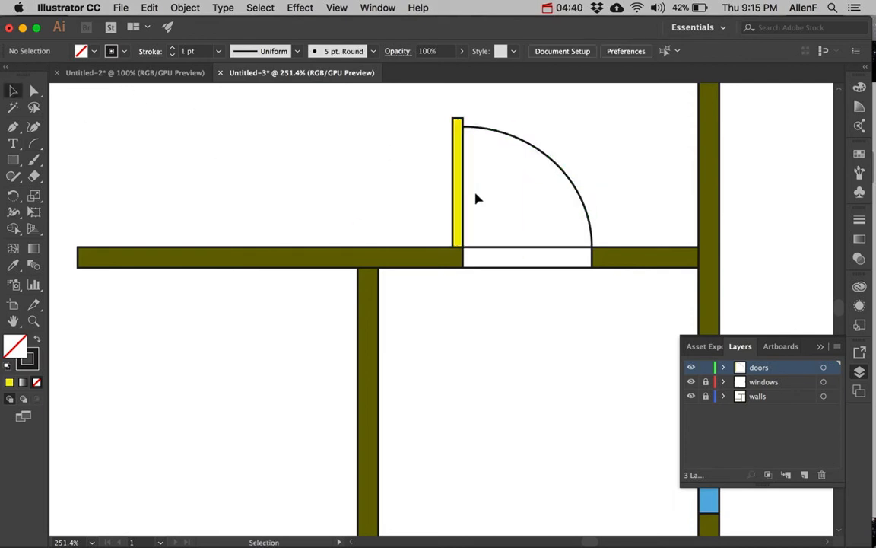
{"action": "left_click", "coordinate": [461, 163]}
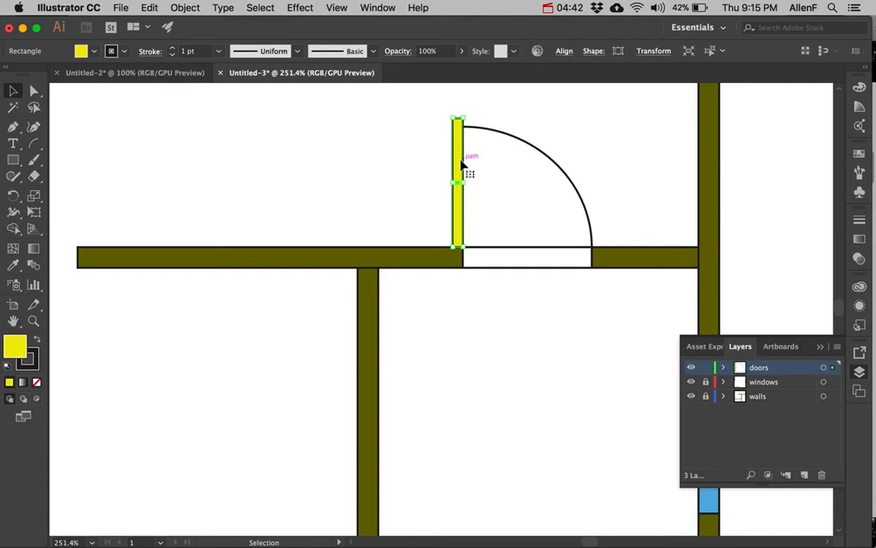
{"action": "left_click", "coordinate": [525, 141], "text": "shift"}
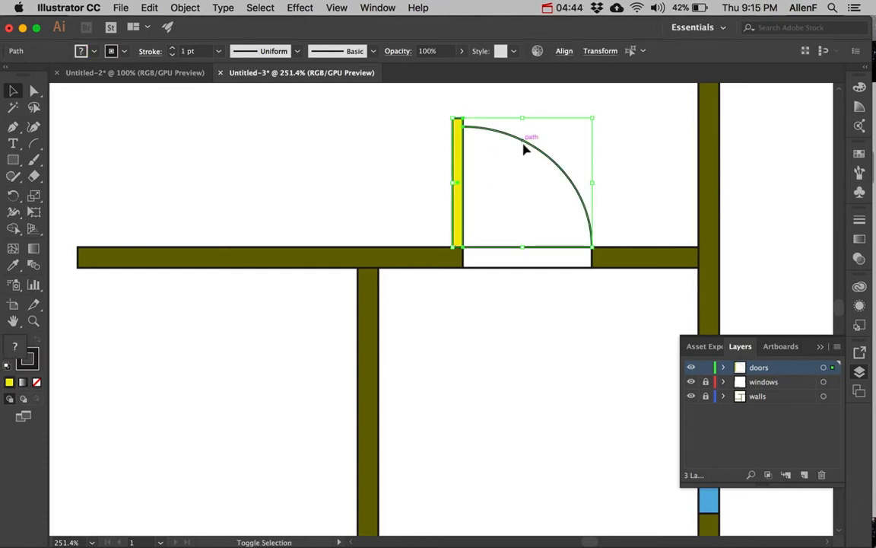
Group the yellow leaf, swing arc and white opening into one door
{"action": "left_click", "coordinate": [506, 261], "text": "shift"}
{"action": "right_click", "coordinate": [507, 261]}
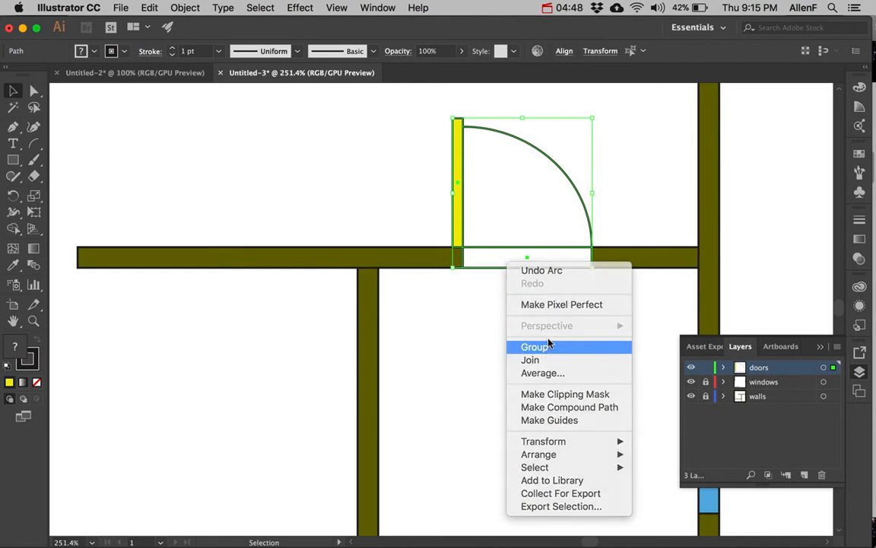
{"action": "left_click", "coordinate": [548, 344]}
{"action": "left_click", "coordinate": [507, 275]}
{"action": "left_click", "coordinate": [498, 265]}
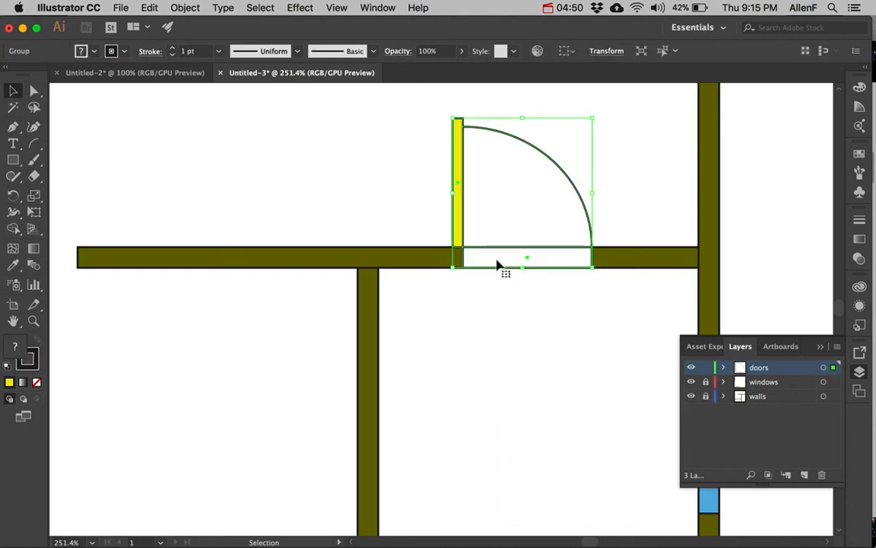
Place door copies on the lower interior wall and right exterior wall, rotating the right one 90°
{"action": "left_click_drag", "start_coordinate": [499, 263], "coordinate": [182, 260]}
{"action": "left_click", "coordinate": [207, 313], "text": "alt+super"}
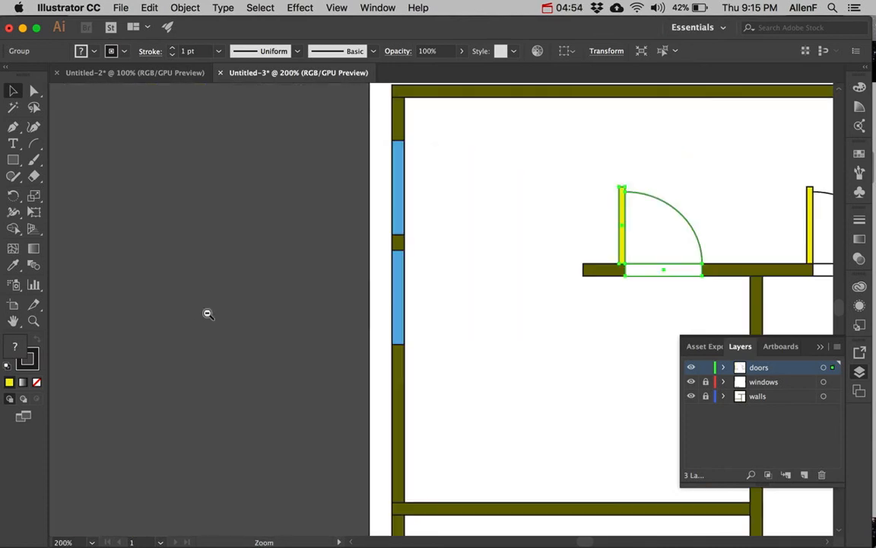
{"action": "left_click_drag", "start_coordinate": [658, 292], "coordinate": [363, 482]}
{"action": "left_click_drag", "start_coordinate": [448, 442], "coordinate": [301, 418]}
{"action": "left_click_drag", "start_coordinate": [232, 449], "coordinate": [604, 449]}
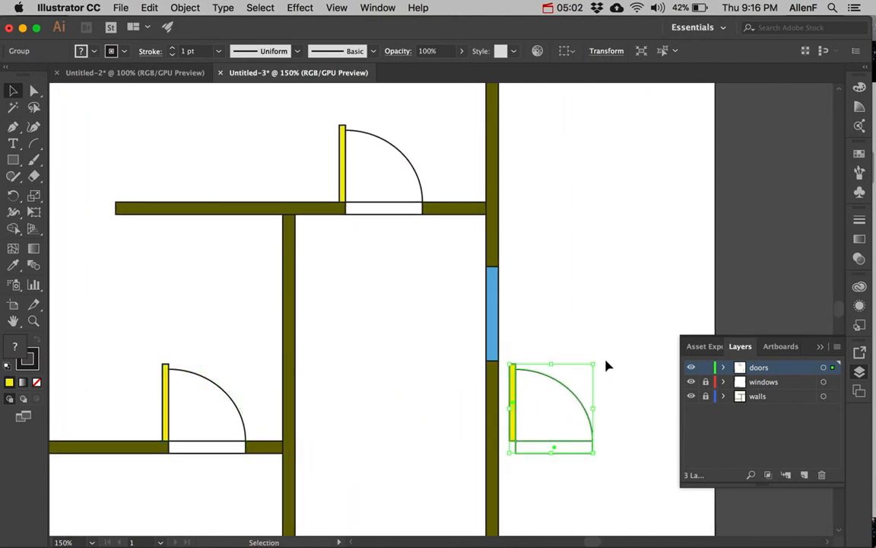
{"action": "left_click_drag", "start_coordinate": [598, 361], "coordinate": [626, 452]}
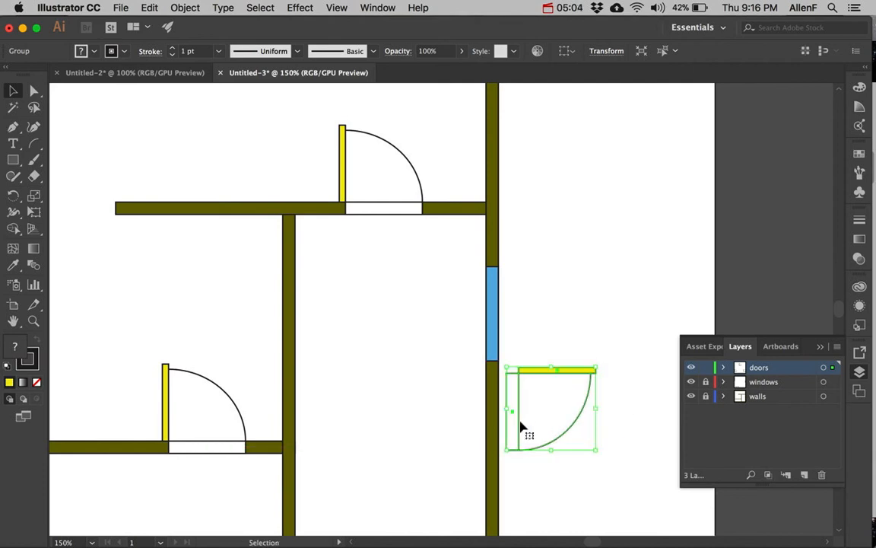
{"action": "left_click_drag", "start_coordinate": [514, 431], "coordinate": [494, 454]}
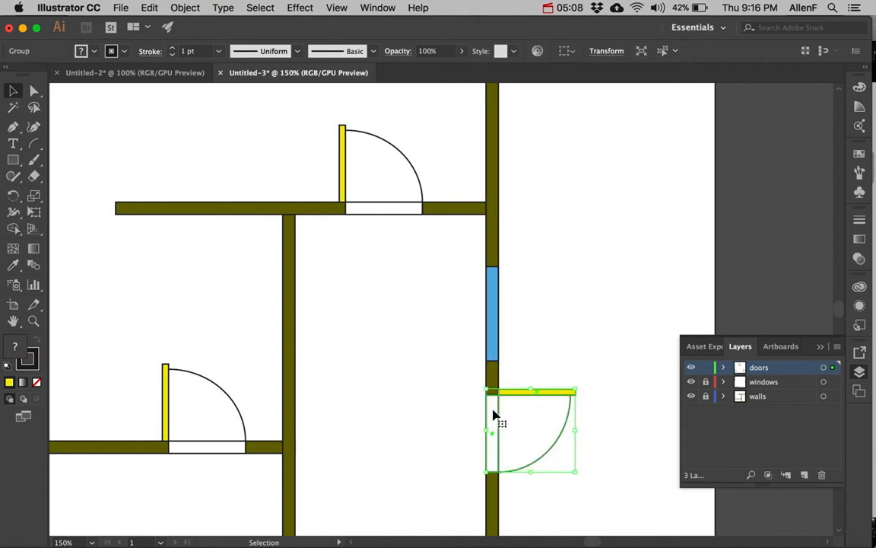
Reflect the right-wall door across a vertical axis
{"action": "right_click", "coordinate": [493, 413]}
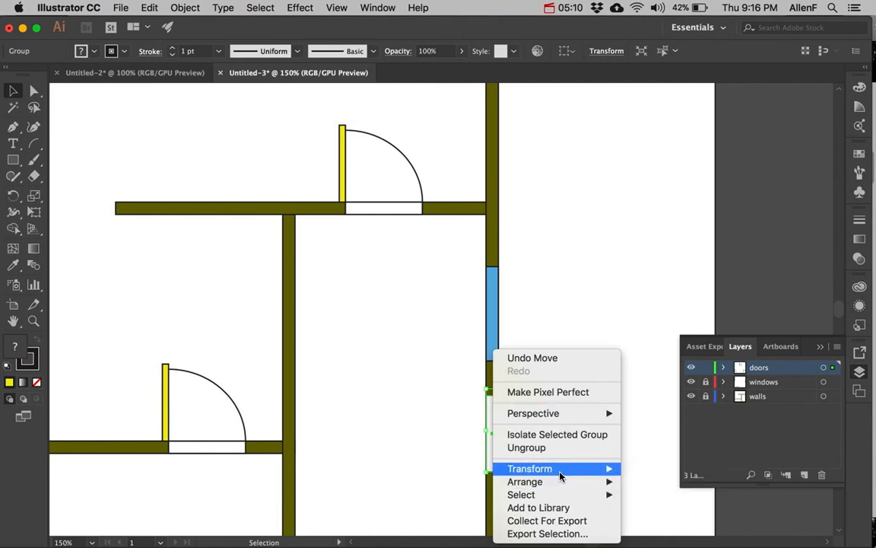
{"action": "mouse_move", "coordinate": [559, 470]}
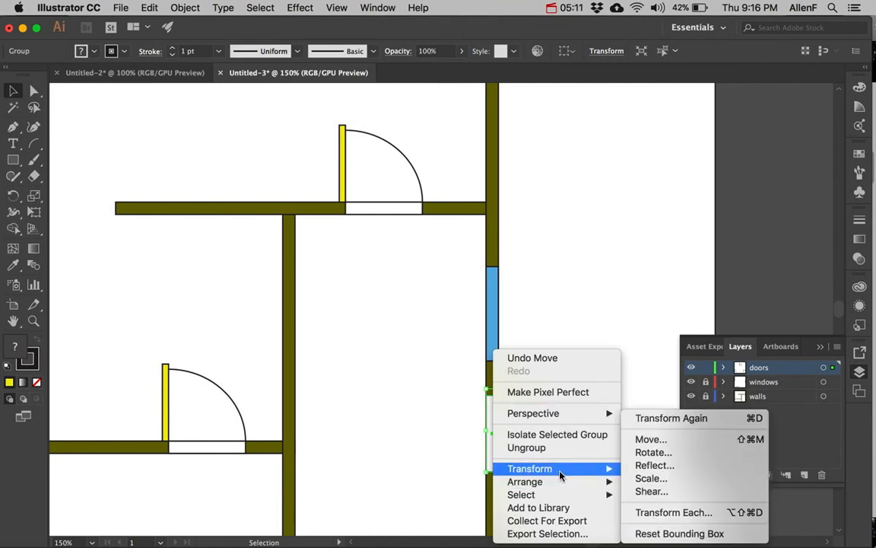
{"action": "left_click", "coordinate": [654, 466]}
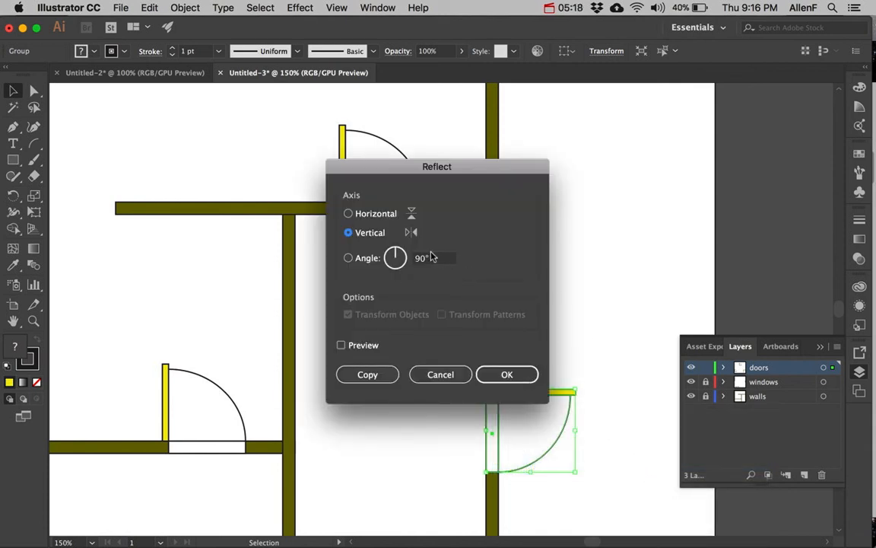
{"action": "left_click", "coordinate": [505, 374]}
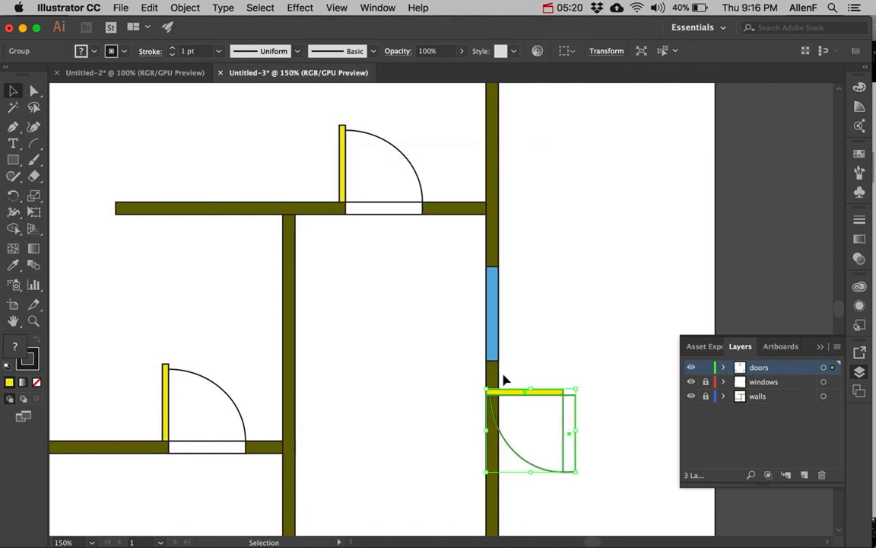
Rotate the right-wall door 90° and snap it flush against the wall, then view the whole plan
{"action": "right_click", "coordinate": [571, 411]}
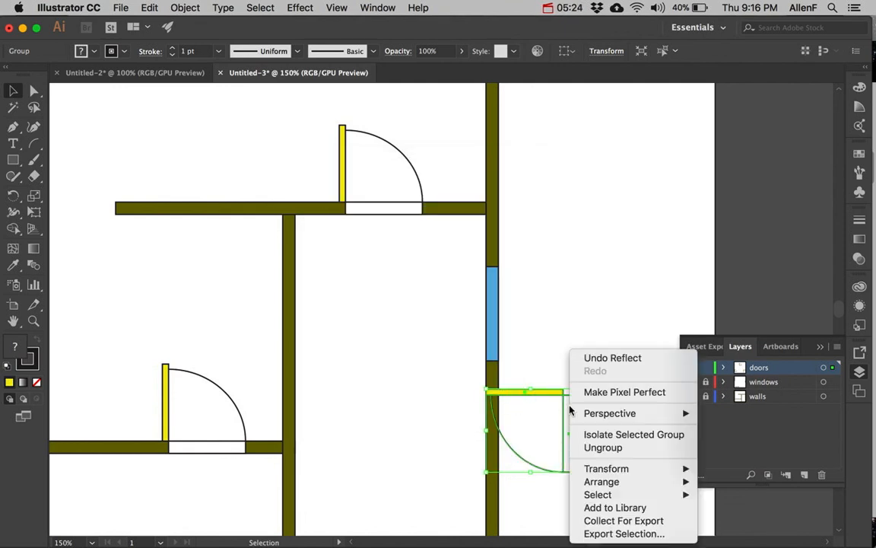
{"action": "mouse_move", "coordinate": [647, 473]}
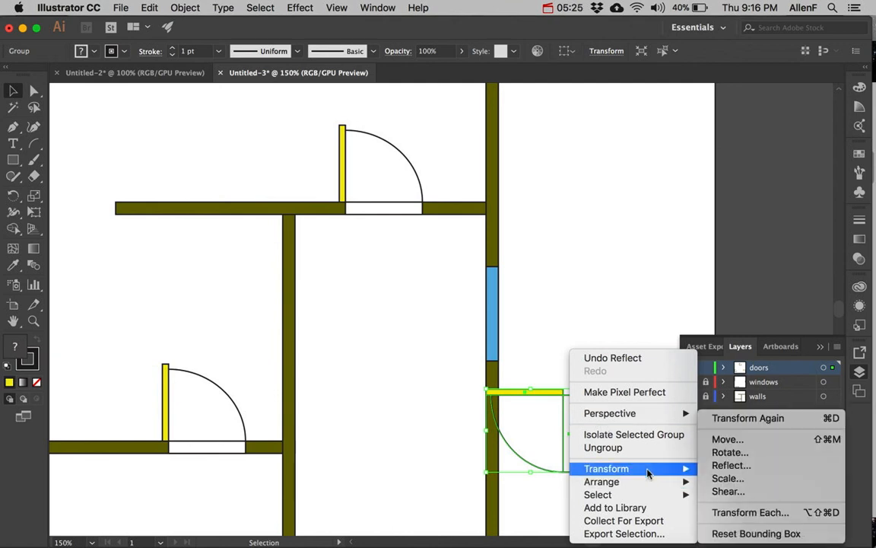
{"action": "left_click", "coordinate": [738, 453]}
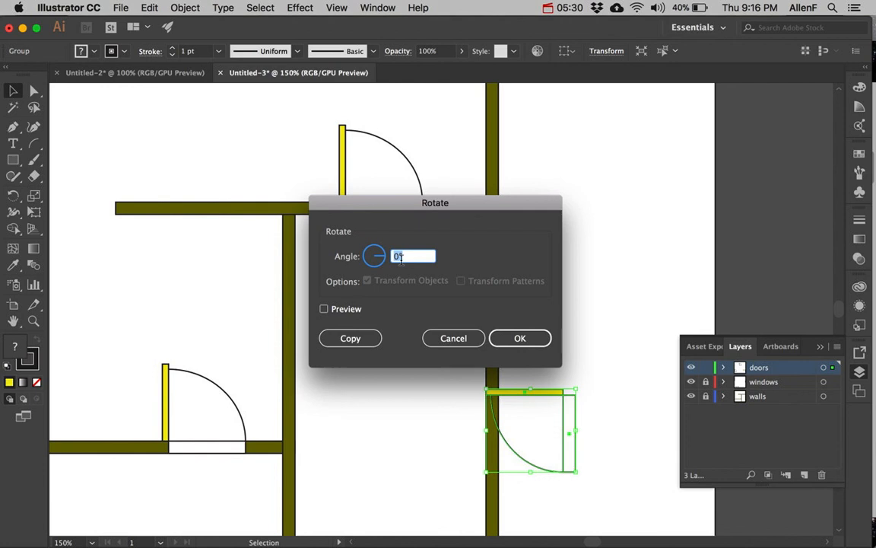
{"action": "type", "text": "9"}
{"action": "left_click", "coordinate": [518, 336]}
{"action": "left_click_drag", "start_coordinate": [494, 385], "coordinate": [492, 436]}
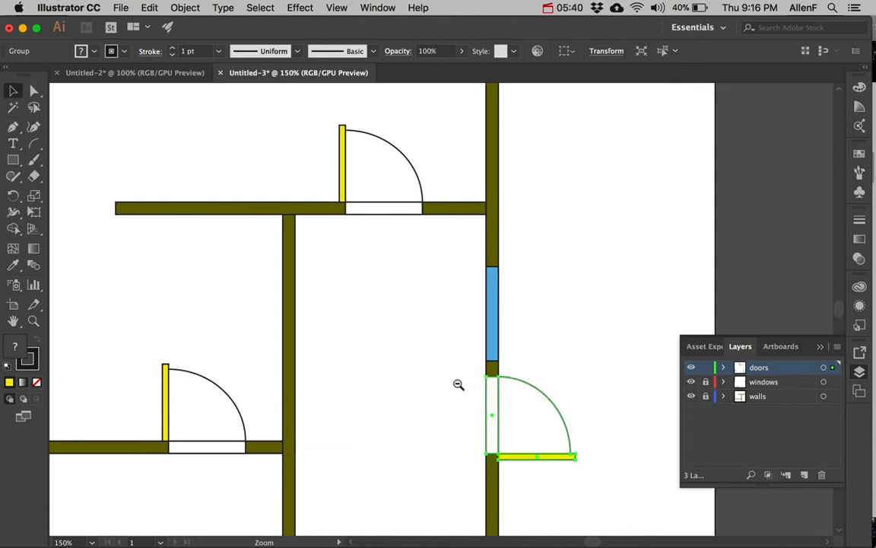
{"action": "left_click", "coordinate": [458, 383], "text": "alt+super"}
{"action": "left_click_drag", "start_coordinate": [482, 296], "coordinate": [518, 335]}
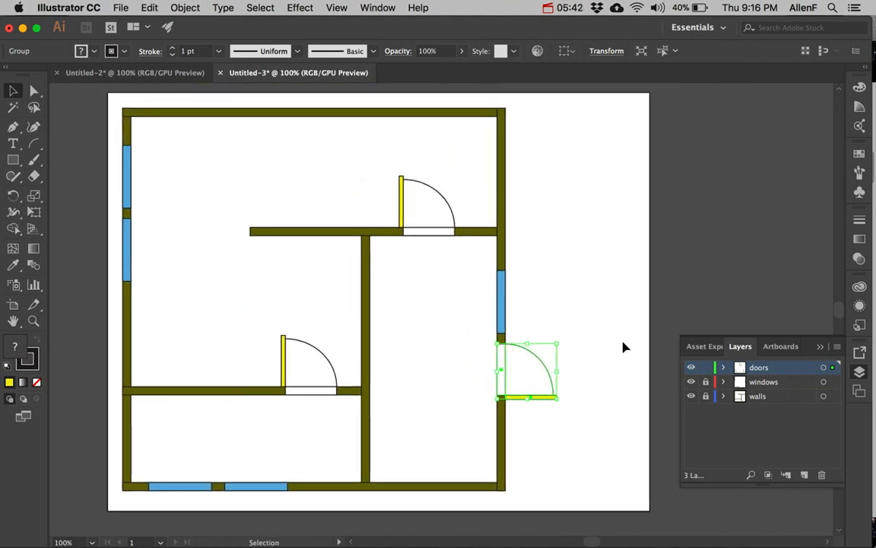
Check the doors layer's visibility, lock it, and add Layer 4 above it
{"action": "left_click", "coordinate": [690, 366]}
{"action": "left_click", "coordinate": [692, 369]}
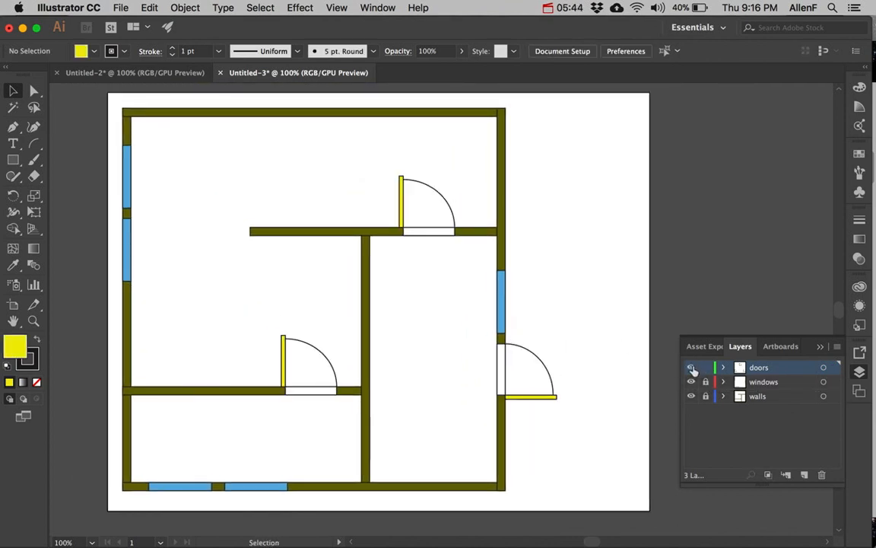
{"action": "left_click", "coordinate": [706, 368]}
{"action": "left_click", "coordinate": [805, 475]}
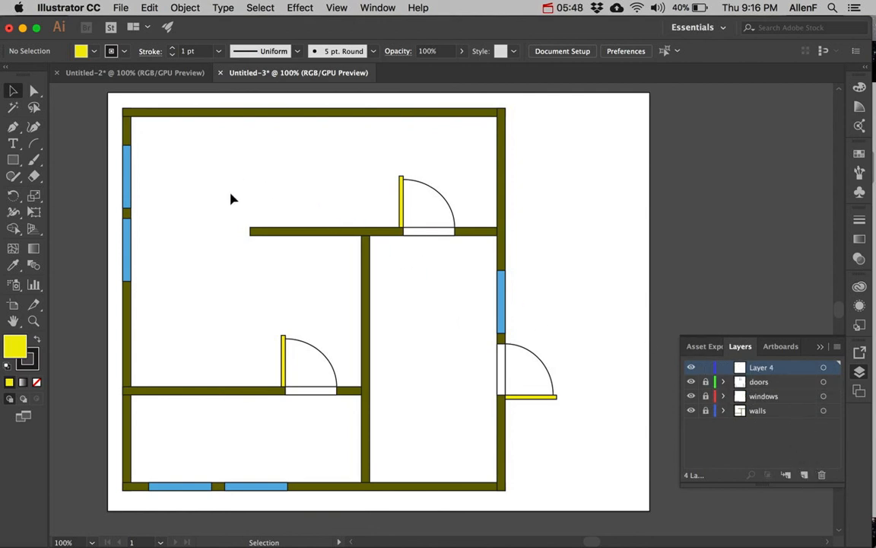